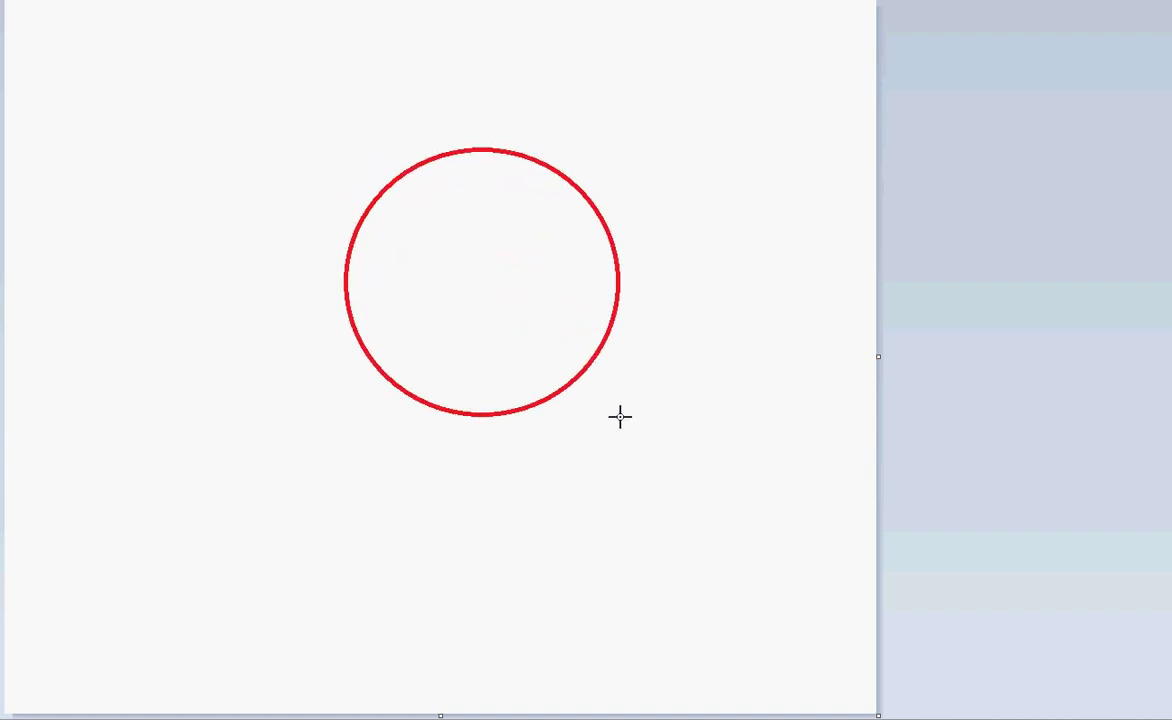
Nudge the red circle slightly up and left on the canvas
mouse_move(555, 327)
mouse_down()
mouse_move(523, 314)
mouse_move(536, 314)
mouse_up()
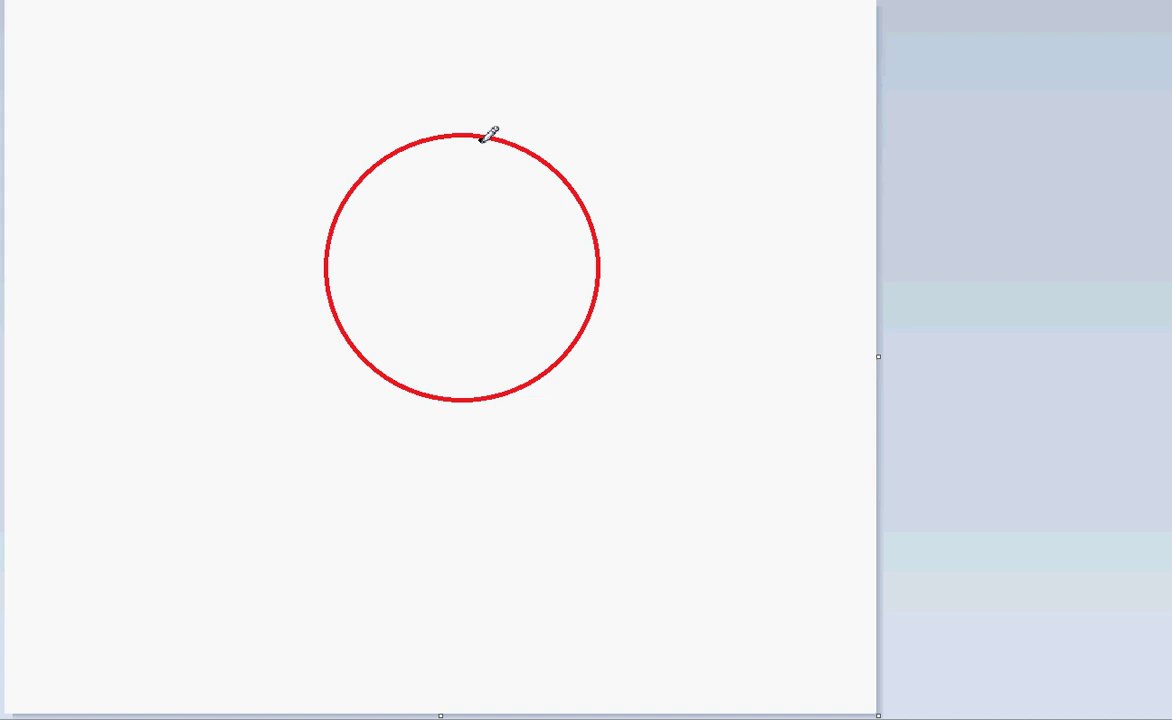
Draw the right and left pointed ear outlines in black pencil above the circle
drag(481, 140, 610, 47)
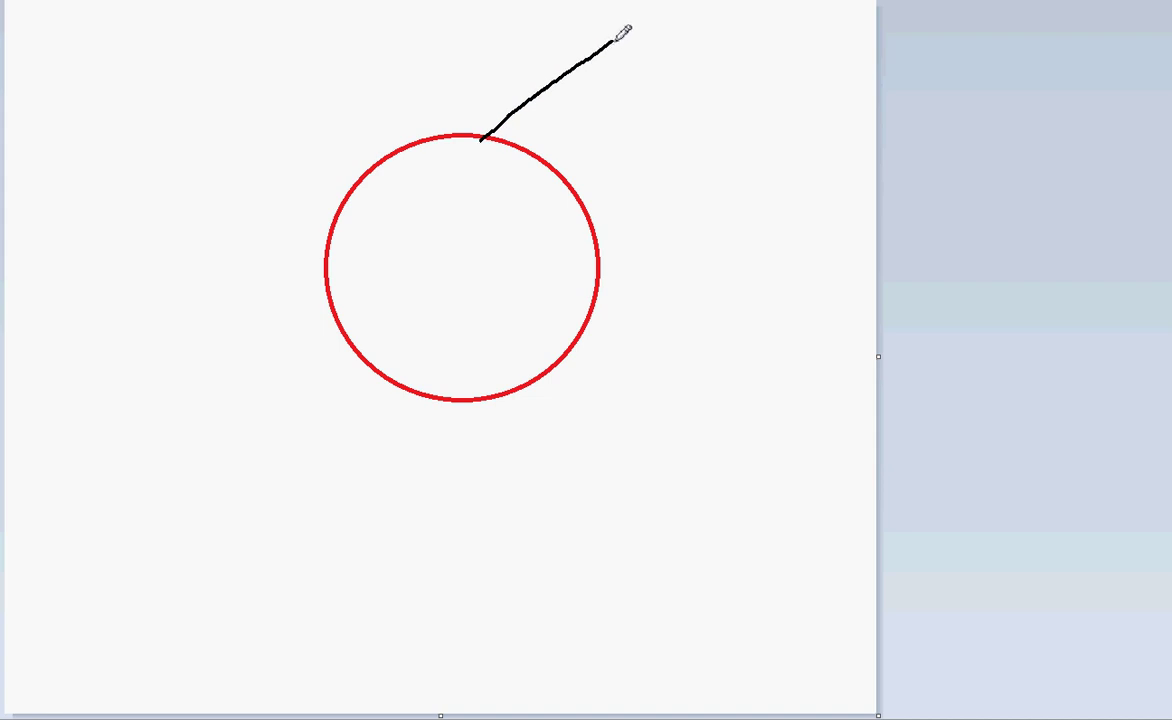
mouse_move(612, 42)
mouse_down()
mouse_move(622, 175)
mouse_move(598, 250)
mouse_up()
mouse_move(490, 134)
mouse_down()
mouse_move(243, 119)
mouse_move(272, 201)
mouse_move(316, 250)
mouse_up()
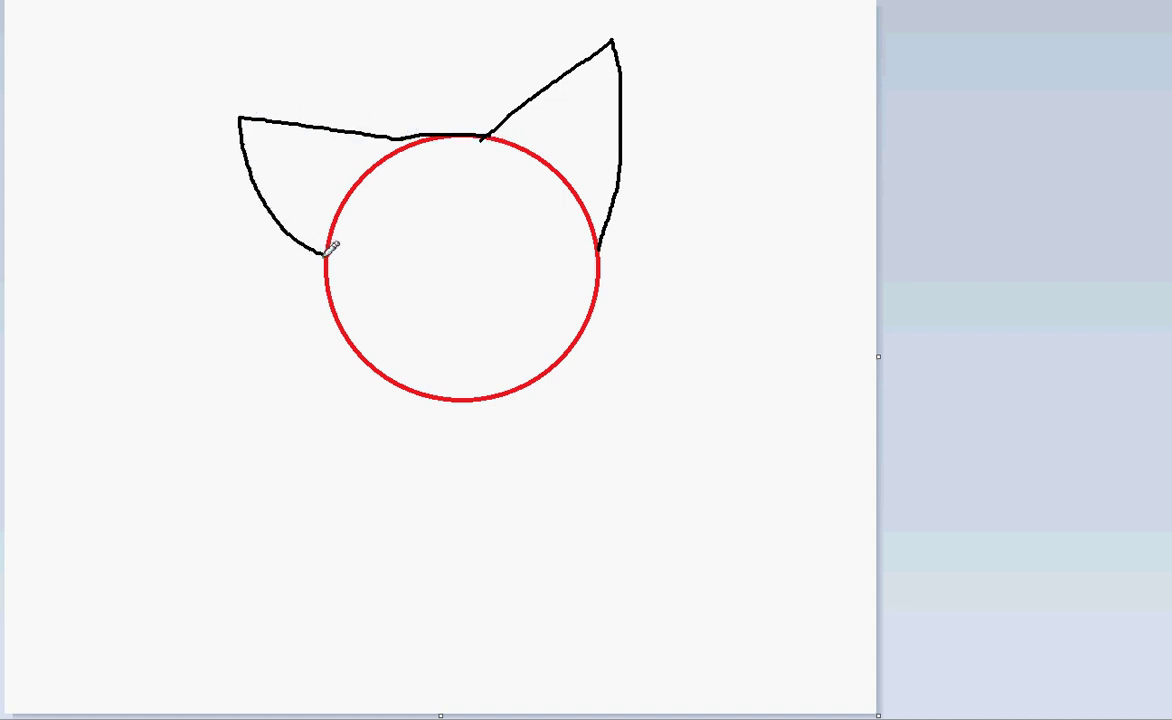
Zoom in and trace the black cheek and jaw line below the circle, undoing failed strokes
click(500, 343)
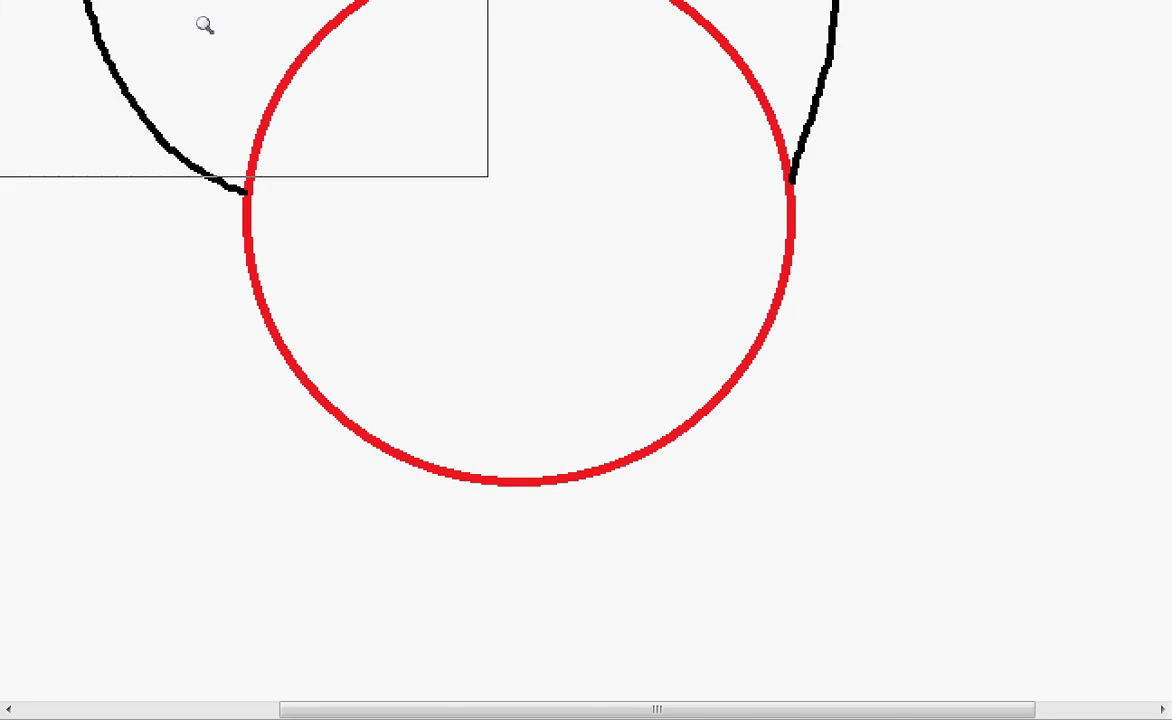
scroll(520, 240, down, 1)
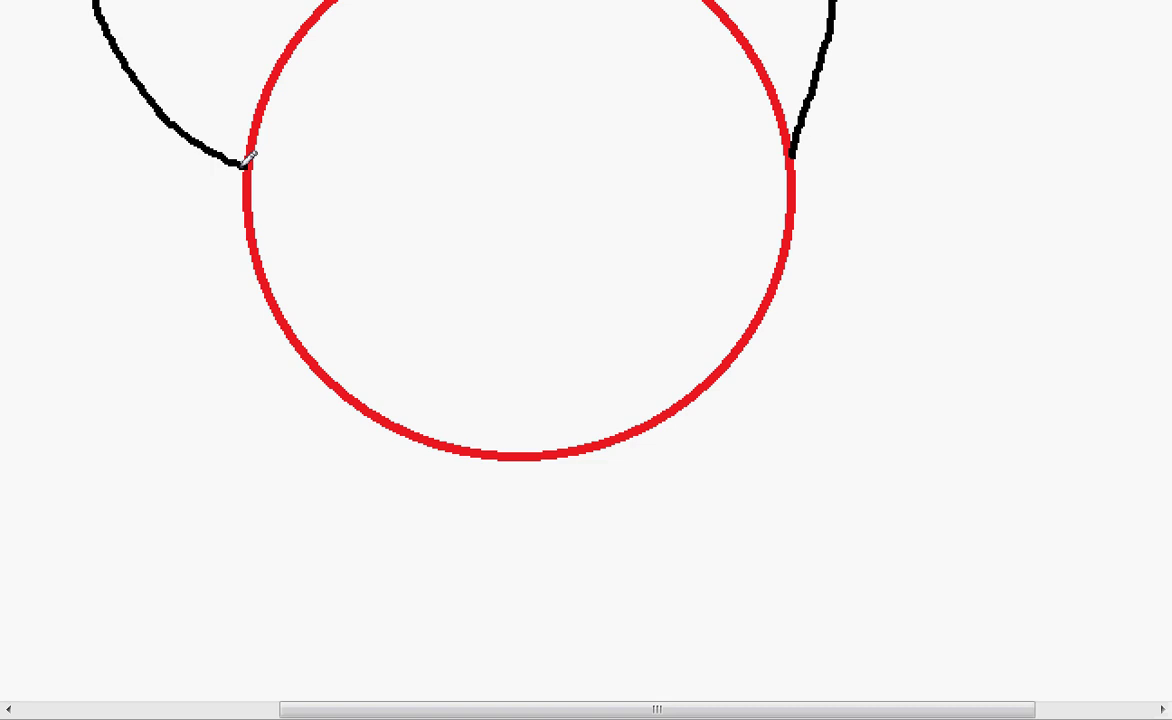
mouse_move(247, 163)
mouse_down()
mouse_move(201, 196)
mouse_move(251, 222)
mouse_move(204, 283)
mouse_move(272, 304)
mouse_move(302, 350)
mouse_move(268, 393)
mouse_move(373, 450)
mouse_up()
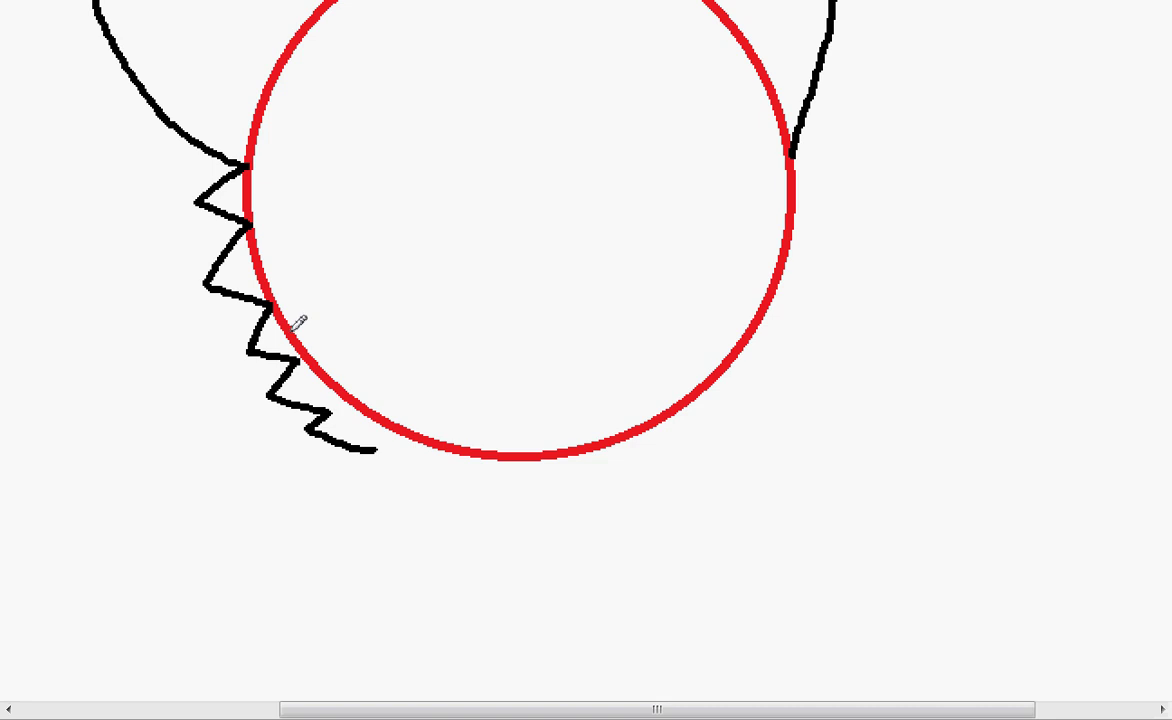
key(ctrl+z)
mouse_move(245, 162)
mouse_down()
mouse_move(239, 203)
mouse_move(331, 404)
mouse_up()
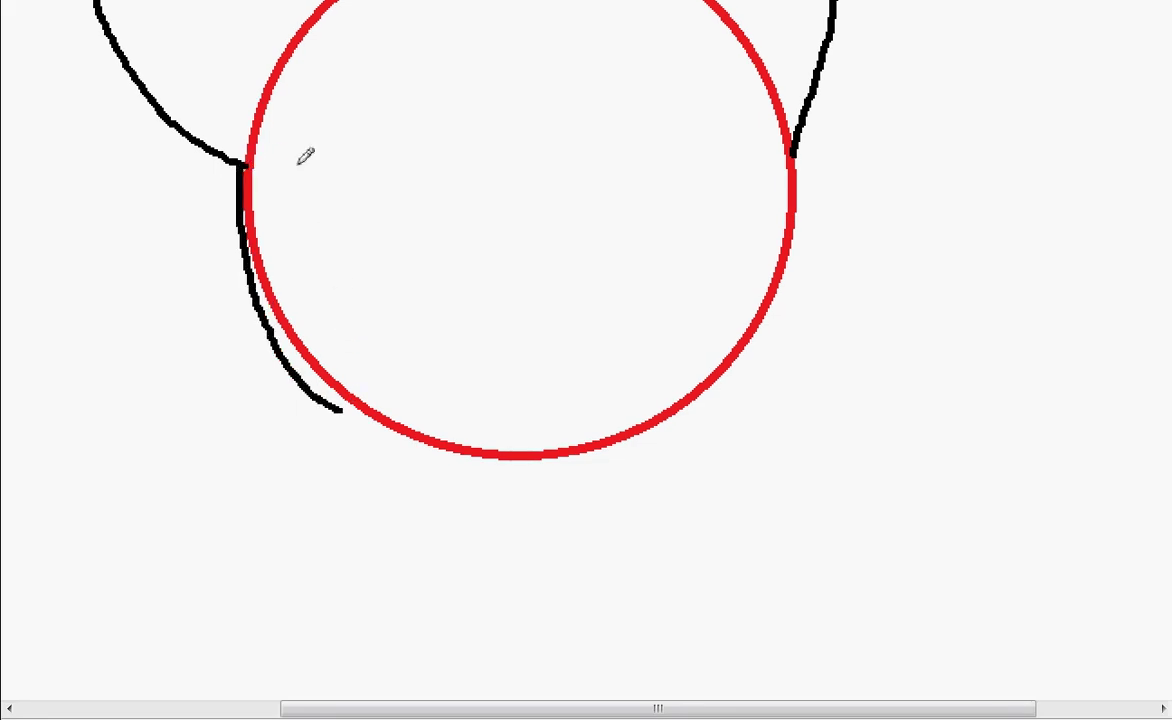
key(ctrl+z)
mouse_move(245, 164)
mouse_down()
mouse_move(265, 262)
mouse_move(373, 406)
mouse_move(503, 452)
mouse_move(609, 448)
mouse_move(673, 408)
mouse_up()
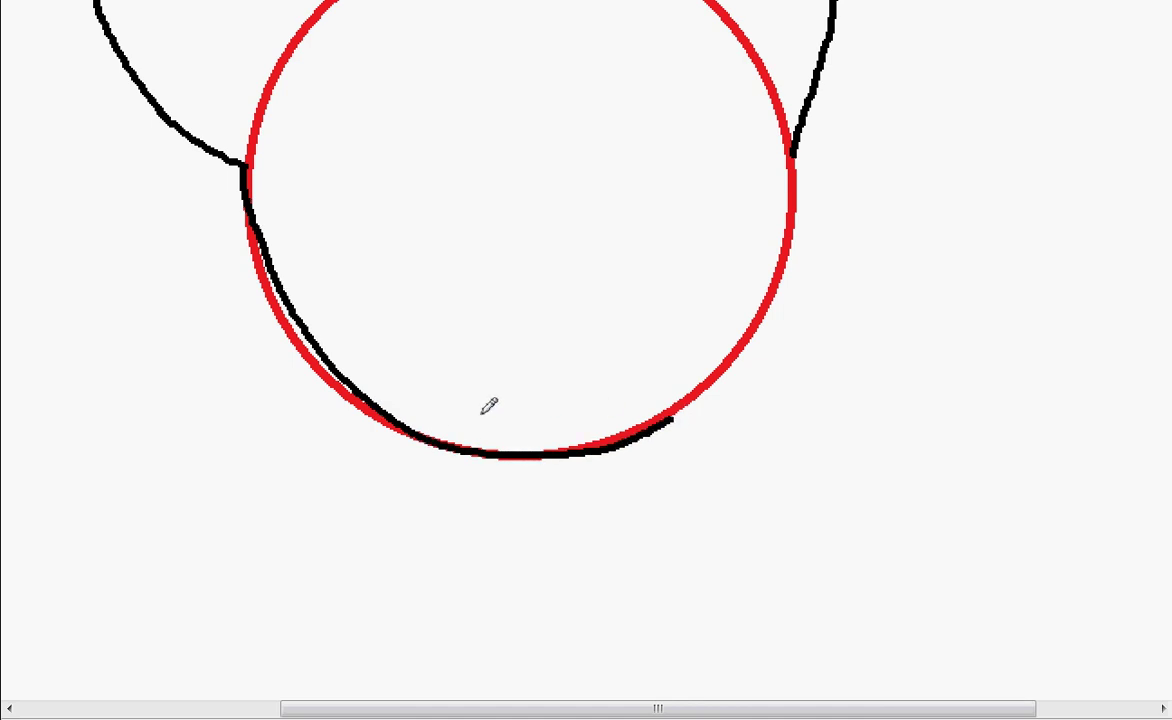
key(ctrl+z)
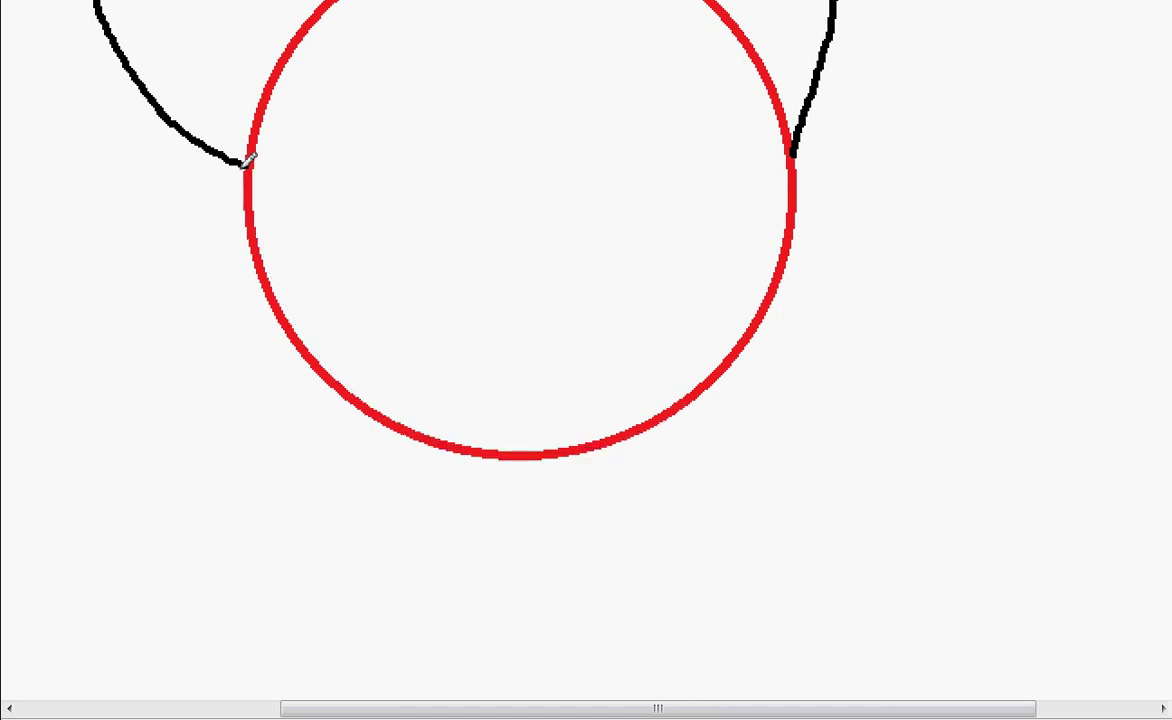
mouse_move(245, 164)
mouse_down()
mouse_move(254, 306)
mouse_move(300, 437)
mouse_move(395, 488)
mouse_move(518, 498)
mouse_move(664, 474)
mouse_move(733, 429)
mouse_move(764, 345)
mouse_move(800, 160)
mouse_up()
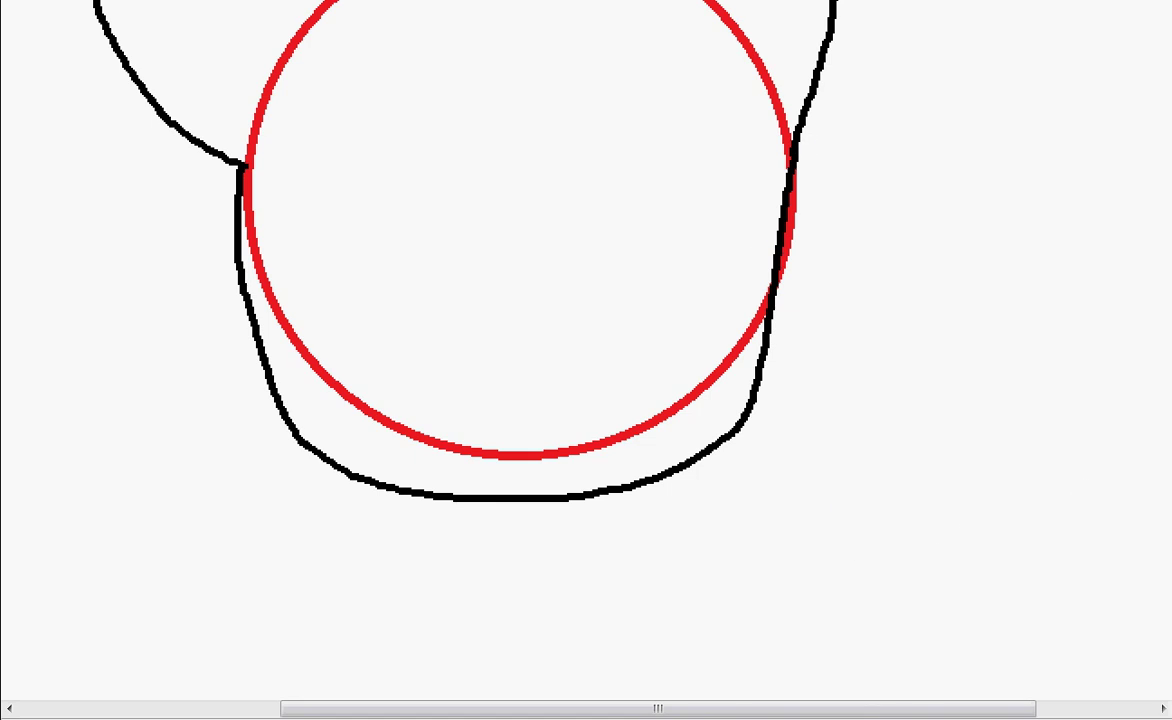
Enlarge the eraser and erase the red guide circle's arc
scroll(709, 241, up, 6)
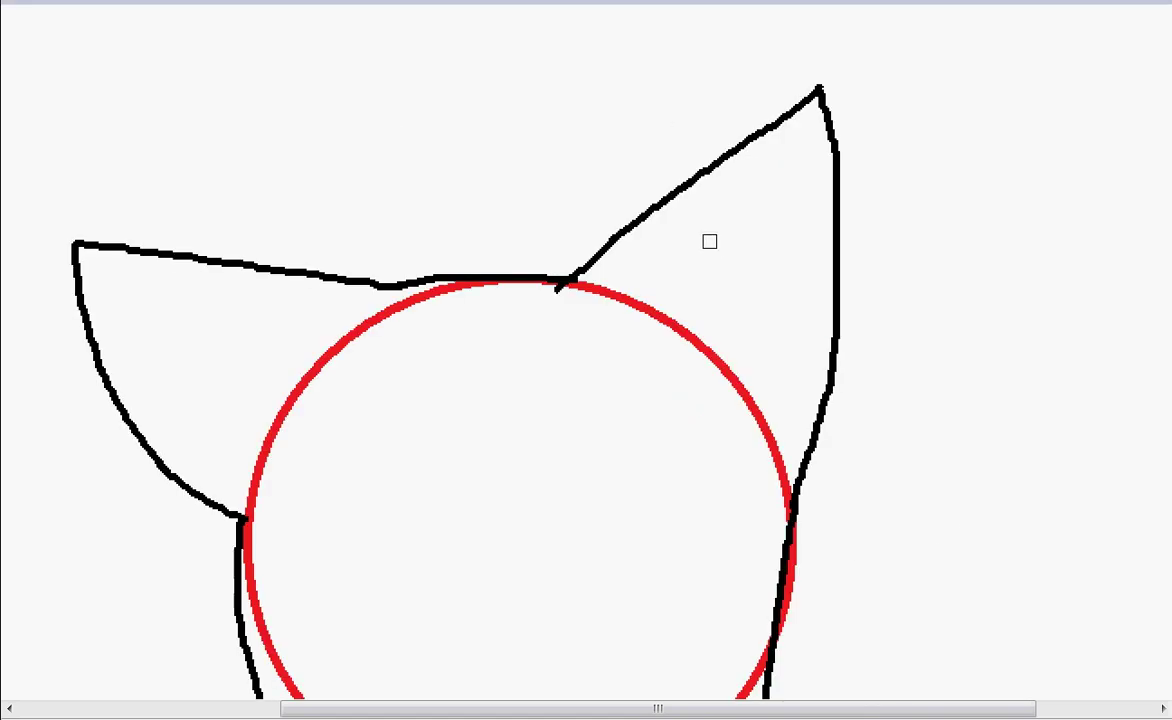
scroll(709, 239, down, 3)
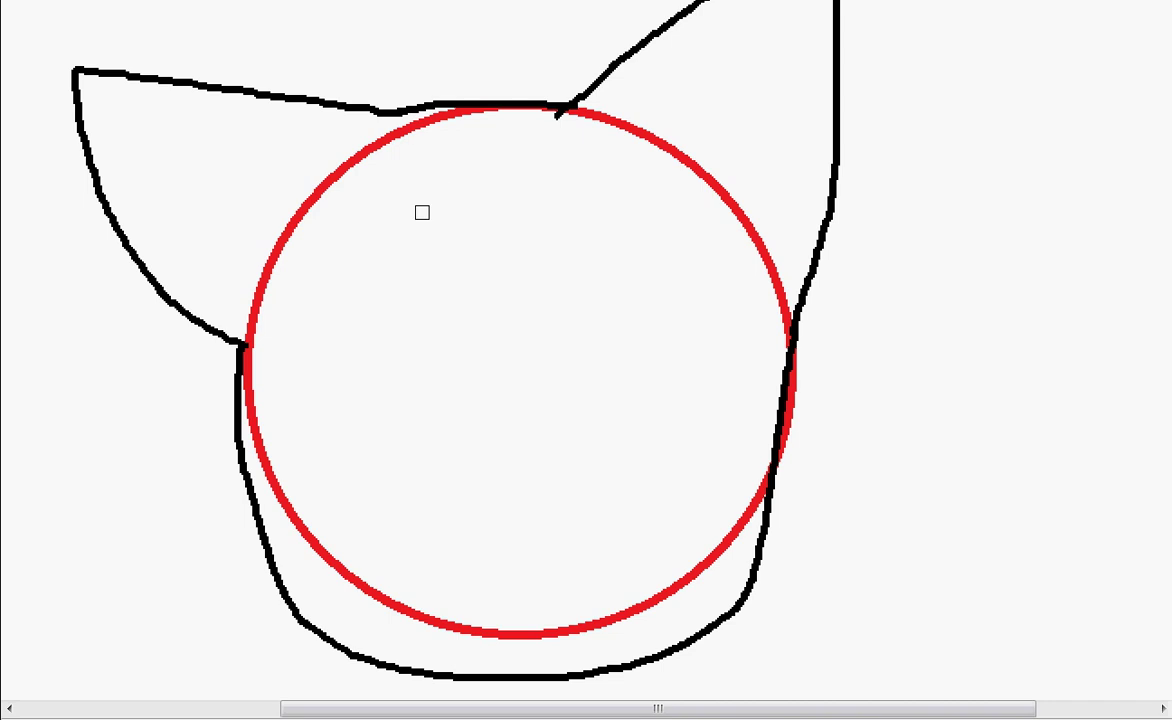
key(ctrl+KP_Add)
key(ctrl+KP_Add)
key(ctrl+KP_Add)
key(ctrl+KP_Add)
key(ctrl+KP_Add)
key(ctrl+KP_Add)
key(ctrl+KP_Add)
key(ctrl+KP_Add)
key(ctrl+KP_Add)
key(ctrl+KP_Add)
key(ctrl+KP_Add)
key(ctrl+KP_Add)
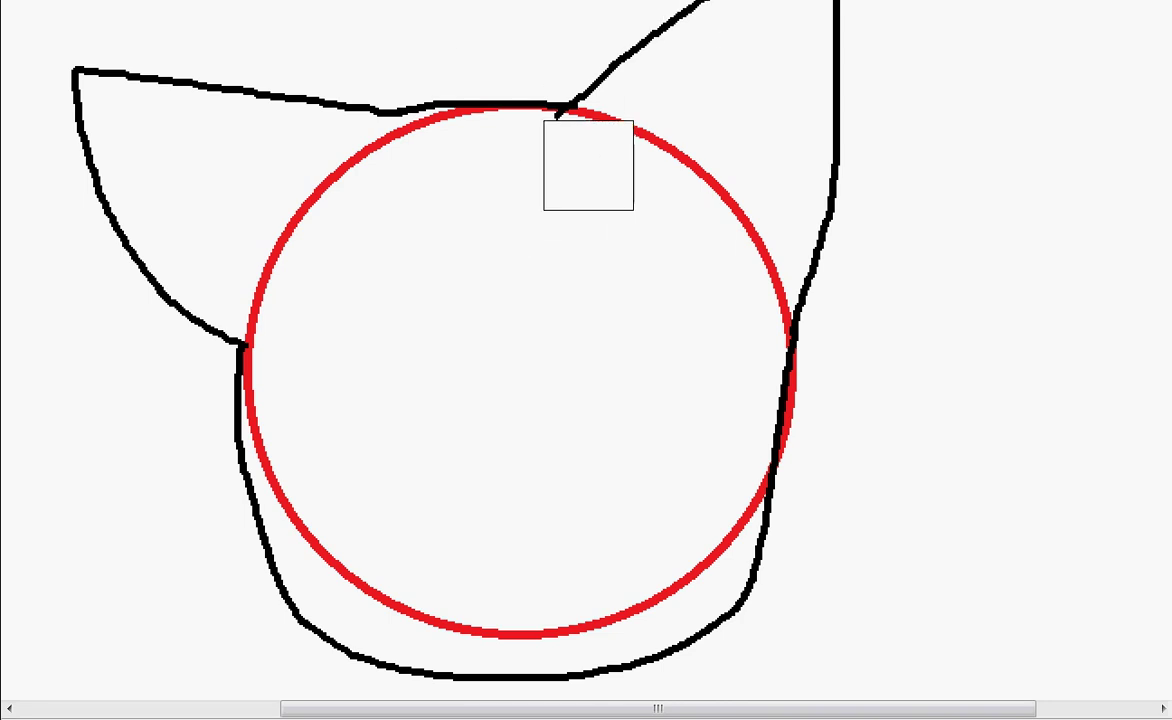
click(563, 154)
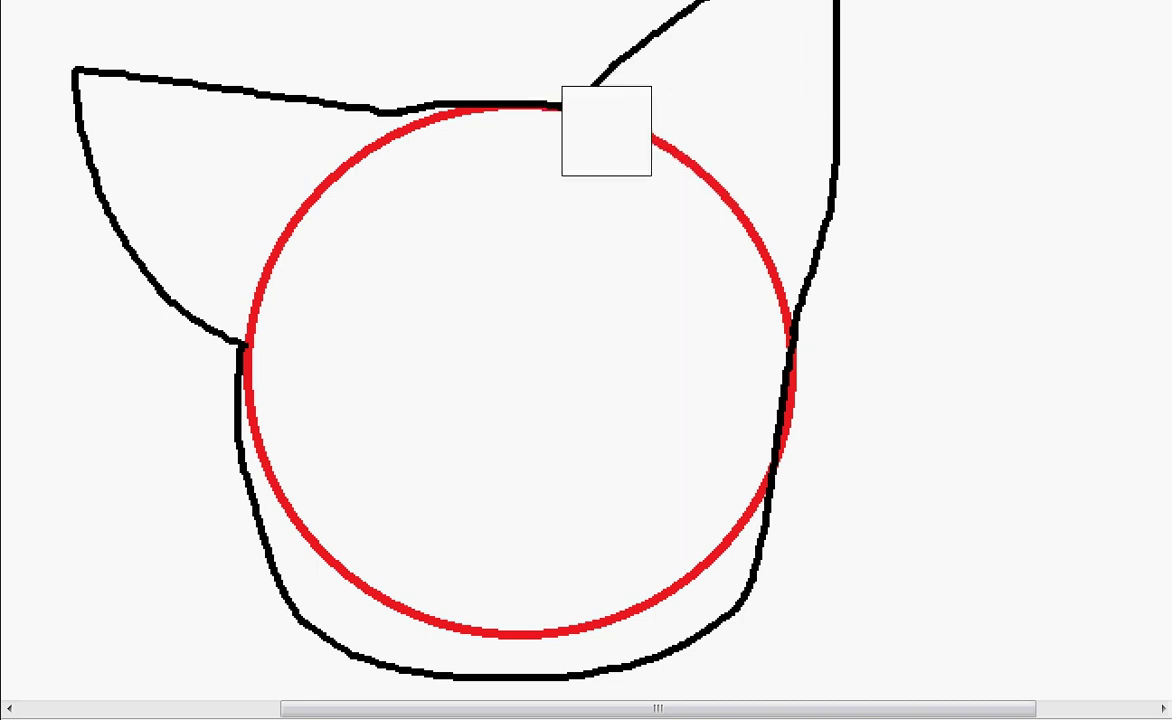
mouse_move(577, 202)
mouse_down()
mouse_move(593, 150)
mouse_move(453, 123)
mouse_move(296, 209)
mouse_move(251, 484)
mouse_move(515, 649)
mouse_move(793, 373)
mouse_move(513, 131)
mouse_up()
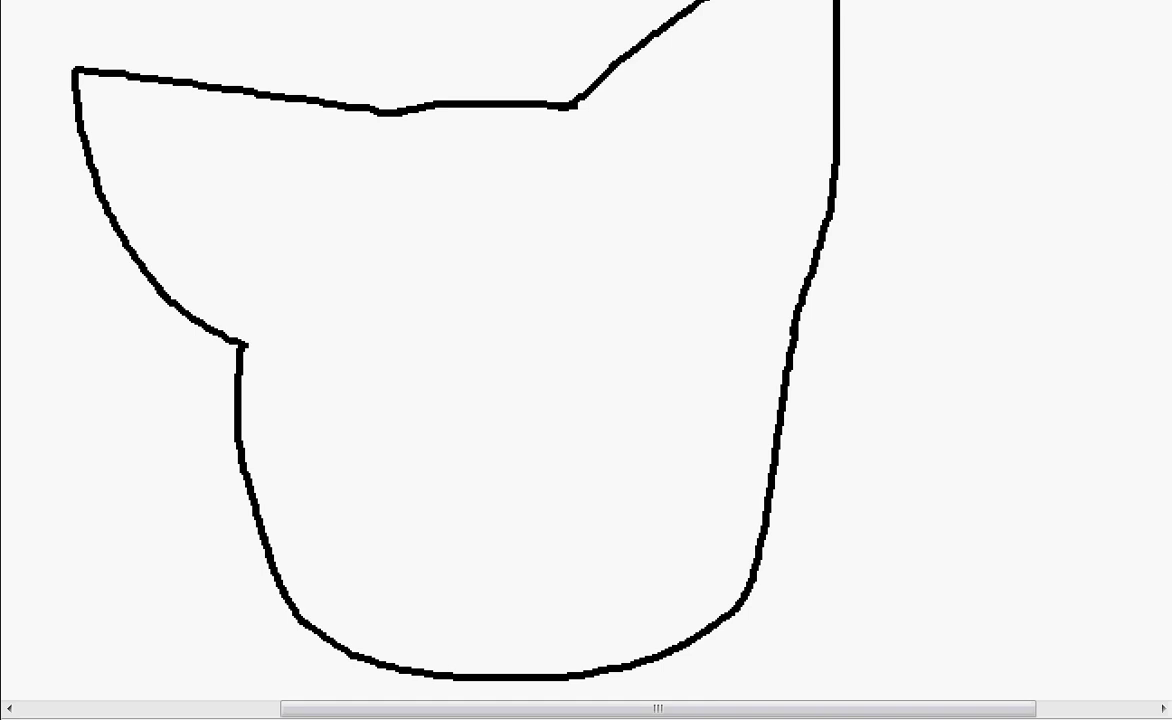
scroll(585, 360, down, 3)
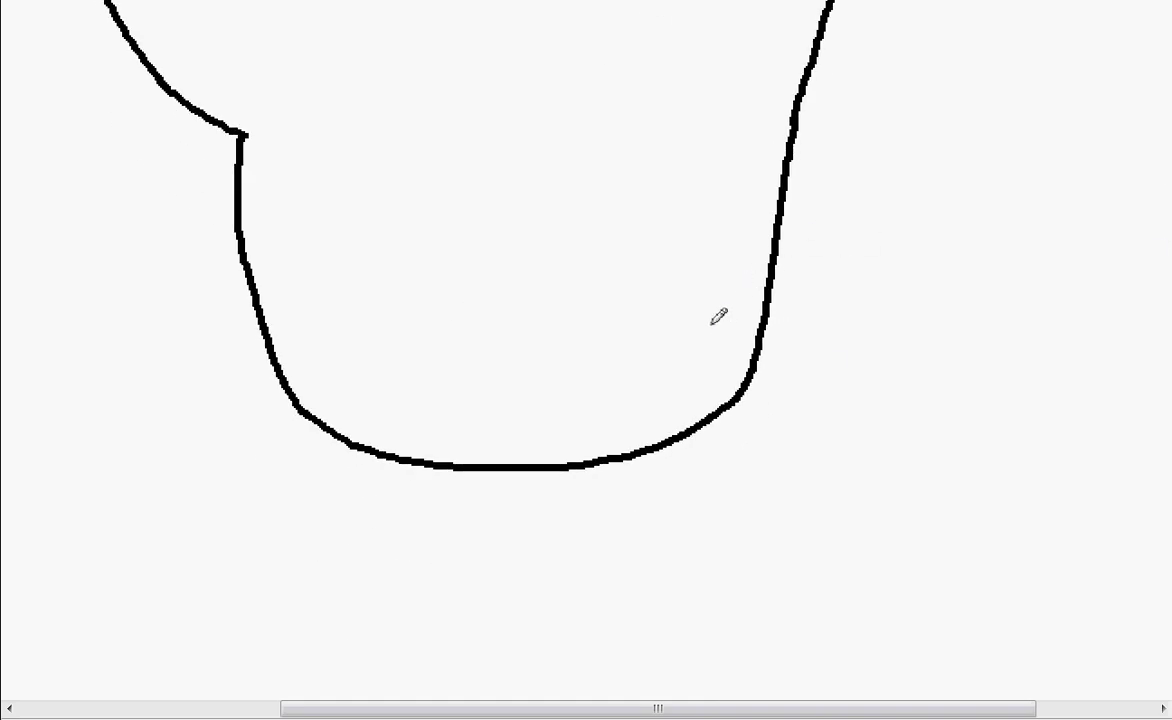
Draw the small triangular nose and three whiskers on the right side
mouse_move(484, 300)
mouse_down()
mouse_move(512, 343)
mouse_move(487, 299)
mouse_up()
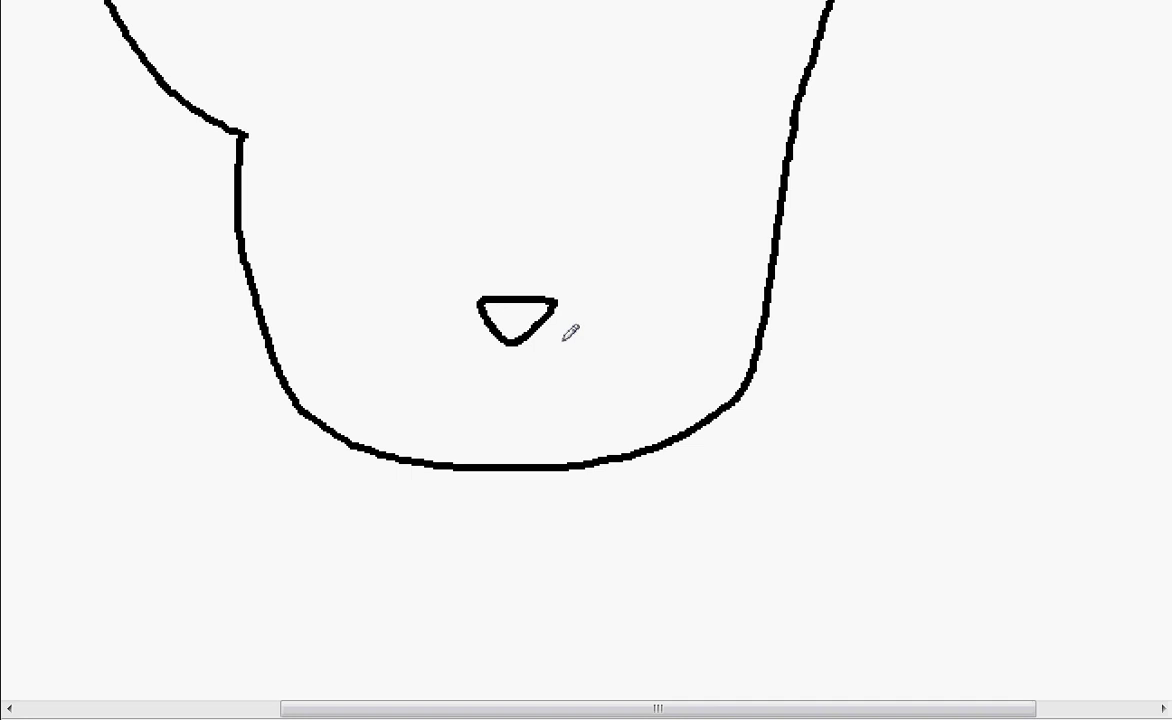
drag(557, 337, 821, 462)
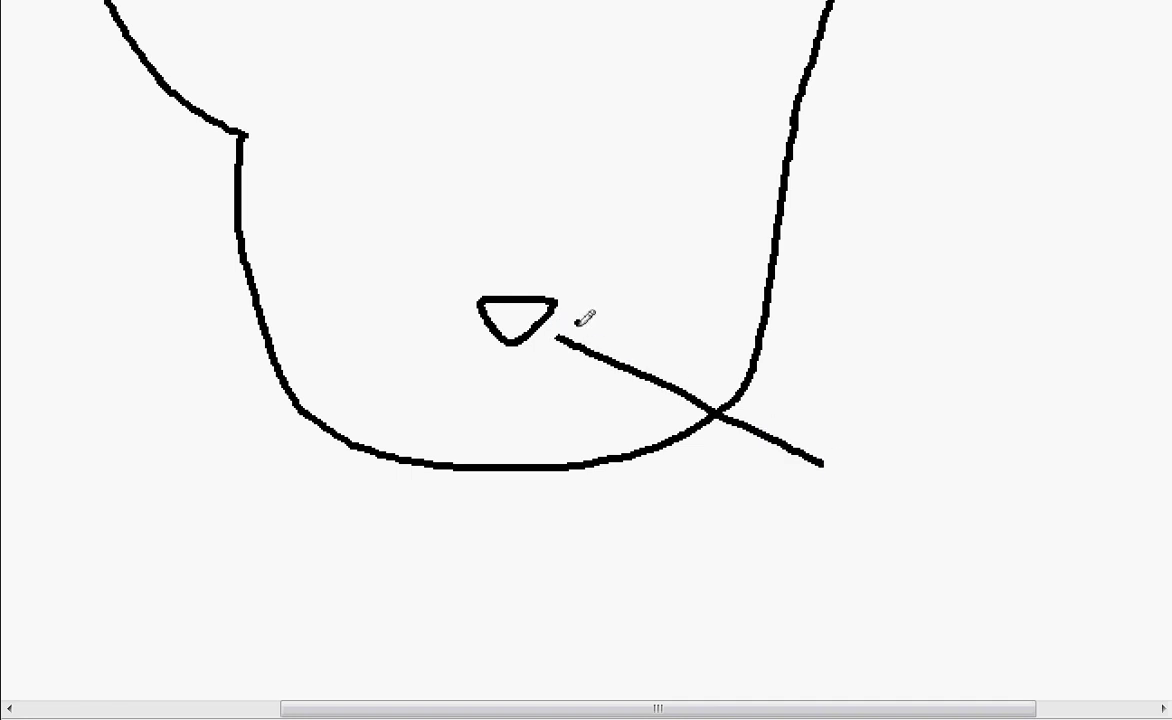
drag(577, 324, 850, 370)
drag(600, 311, 849, 312)
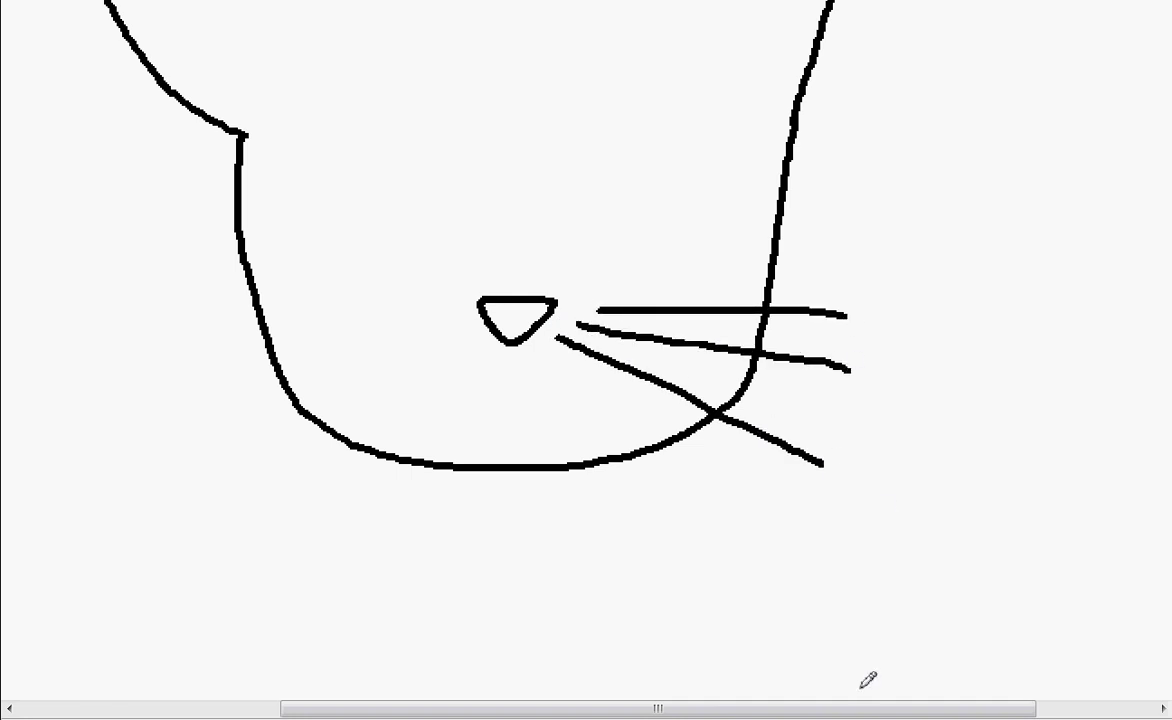
drag(866, 708, 616, 401)
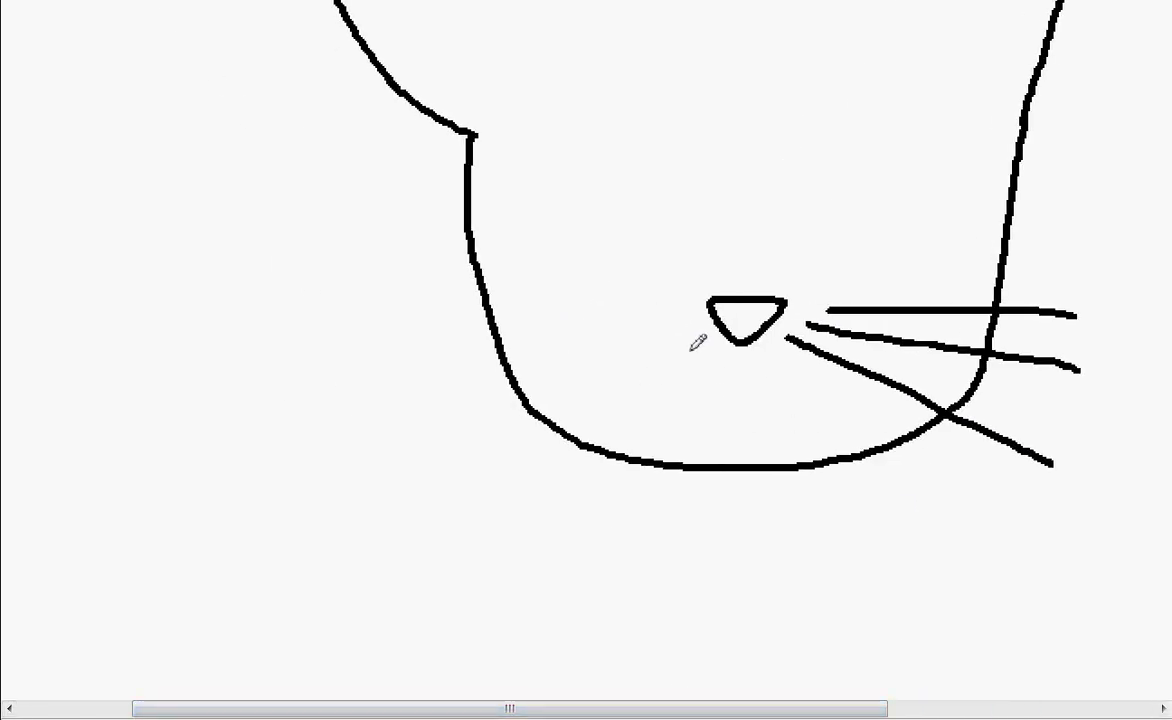
Draw three whiskers fanning out on the left side of the face
drag(691, 349, 474, 515)
drag(667, 332, 435, 436)
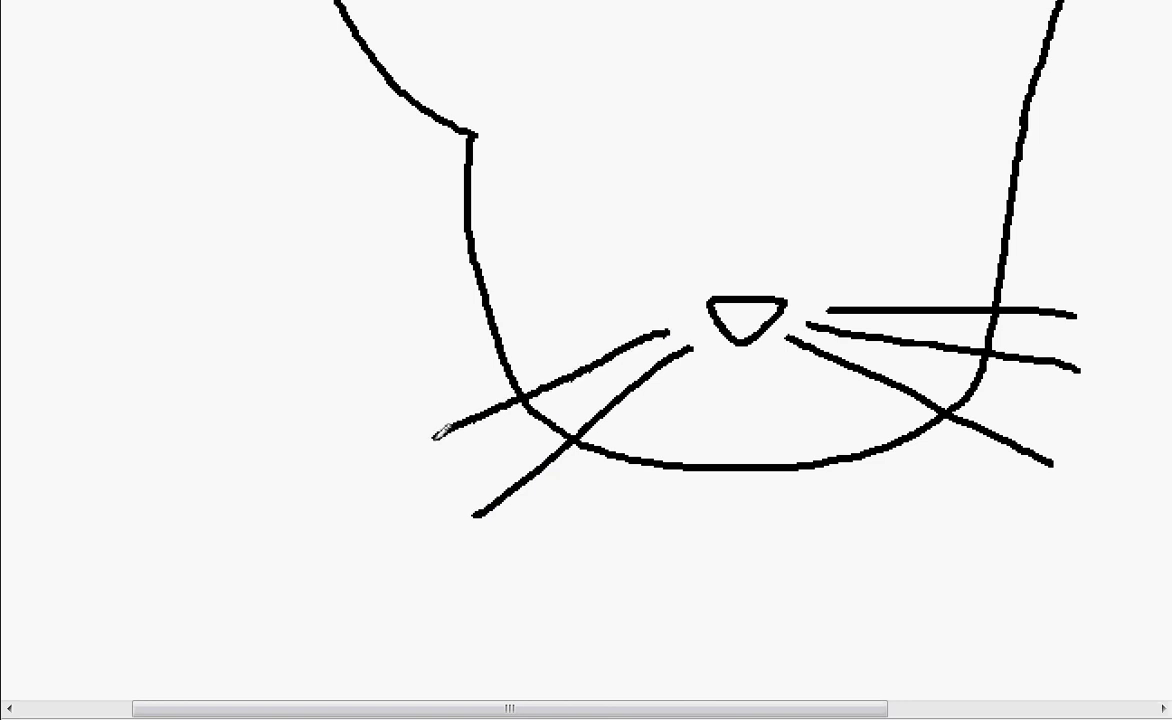
drag(435, 334, 660, 309)
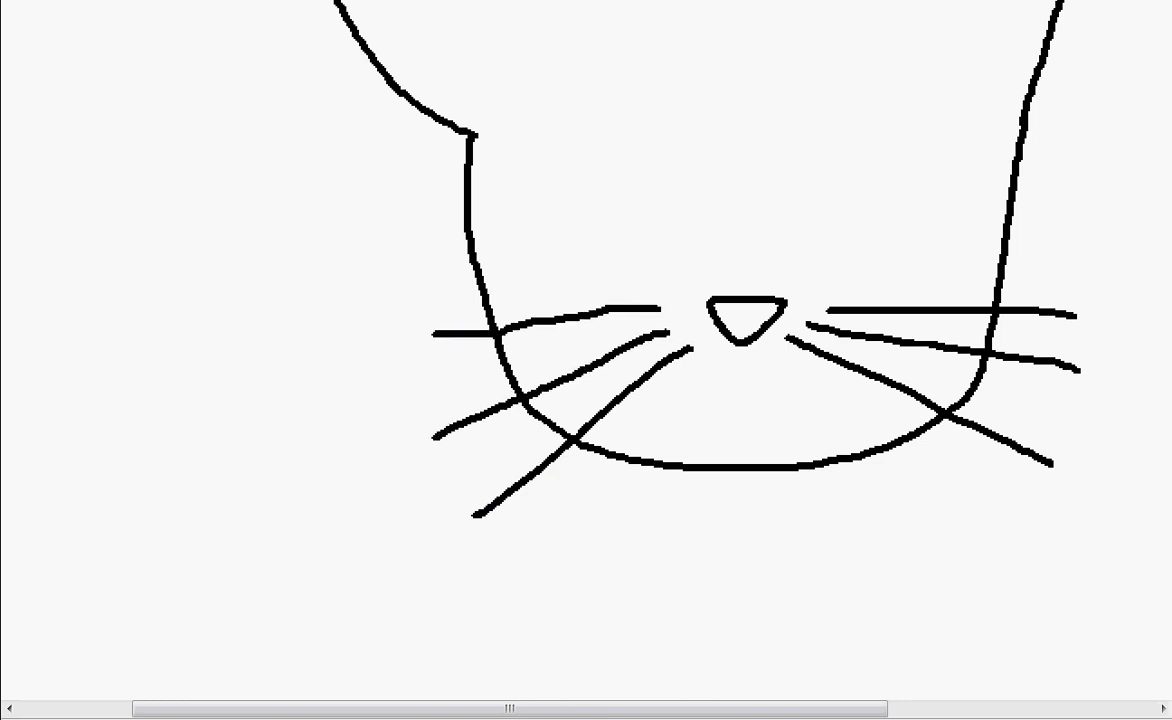
scroll(888, 195, up, 4)
scroll(524, 284, down, 1)
Outline the inner left ear and add a curved line inside each ear
scroll(524, 284, up, 2)
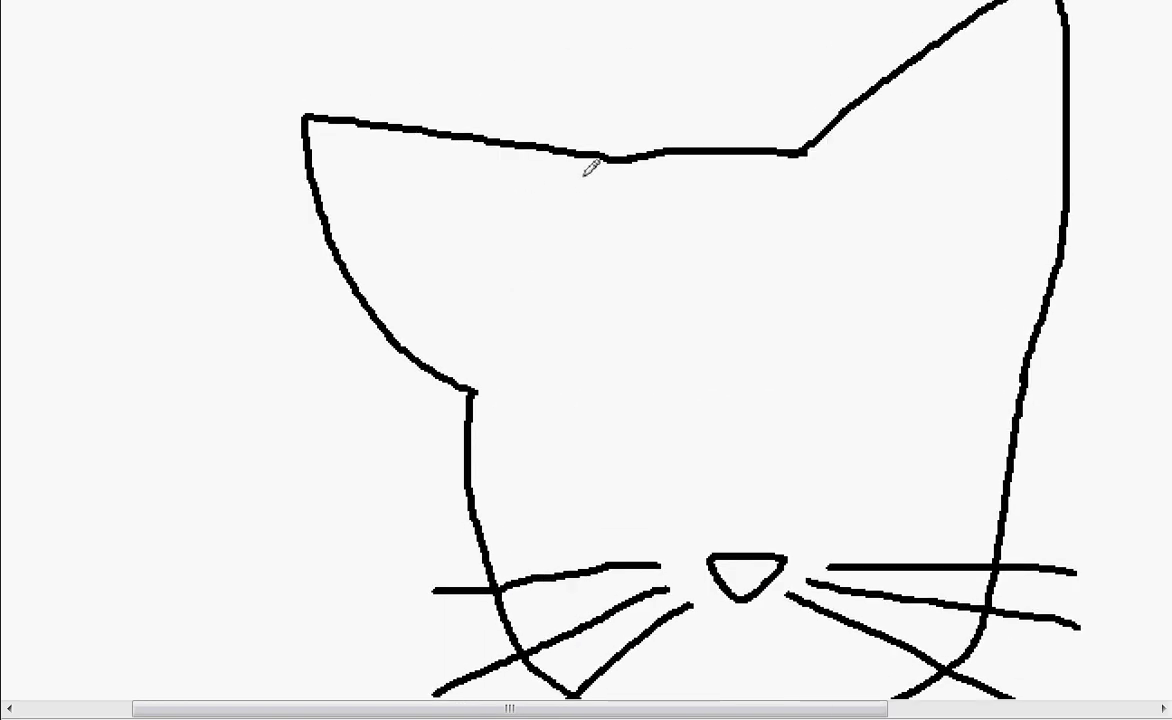
drag(593, 172, 339, 142)
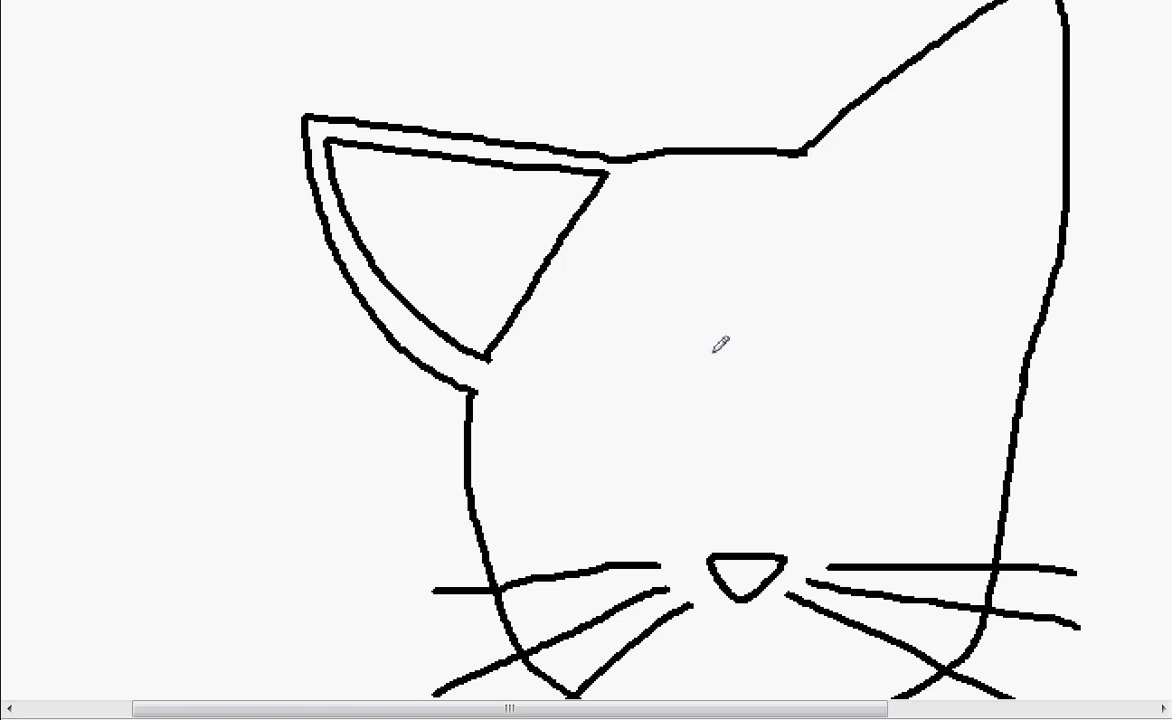
drag(675, 709, 712, 709)
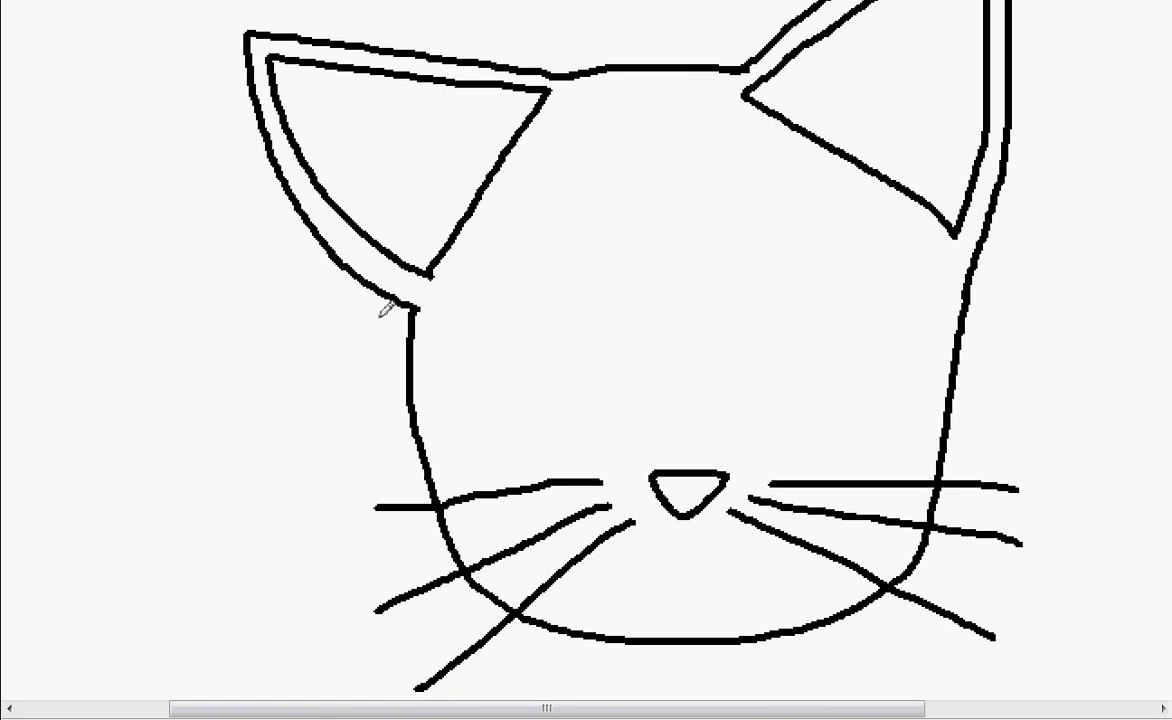
scroll(431, 108, down, 1)
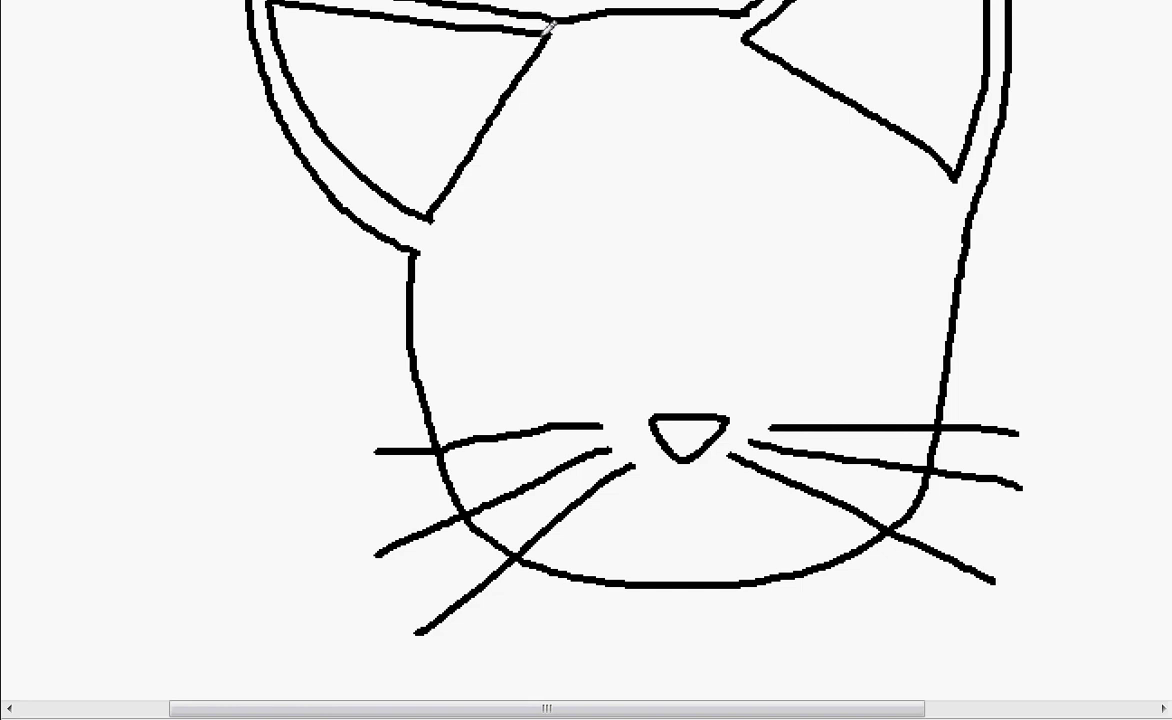
drag(516, 26, 383, 177)
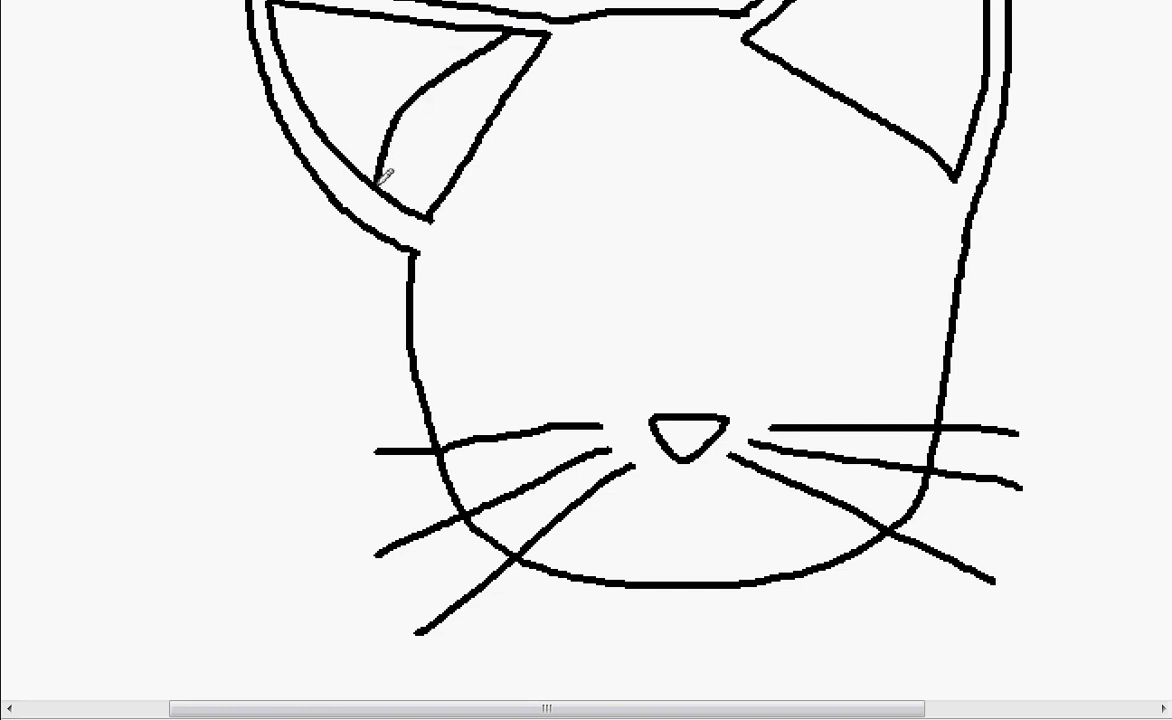
mouse_move(766, 20)
mouse_down()
mouse_move(813, 26)
mouse_move(916, 73)
mouse_move(968, 143)
mouse_up()
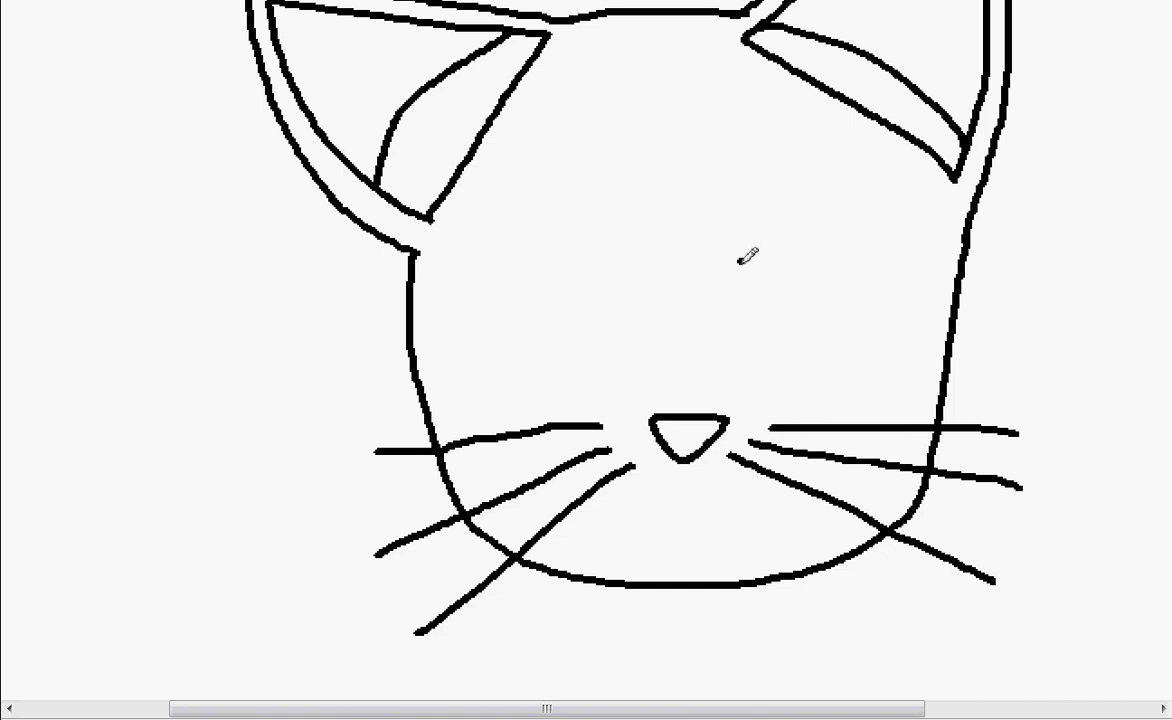
Draw both eye arches and a short line above each set of whiskers
mouse_move(740, 262)
mouse_down()
mouse_move(891, 204)
mouse_move(918, 285)
mouse_up()
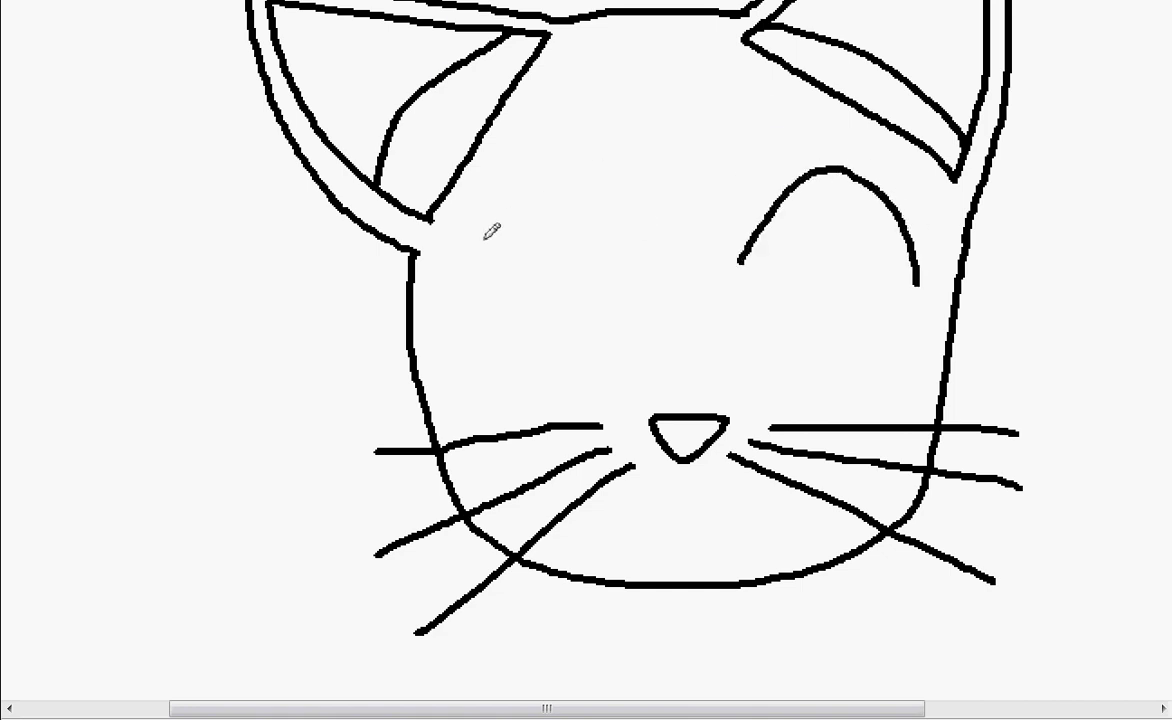
mouse_move(455, 292)
mouse_down()
mouse_move(547, 196)
mouse_move(612, 230)
mouse_move(633, 285)
mouse_up()
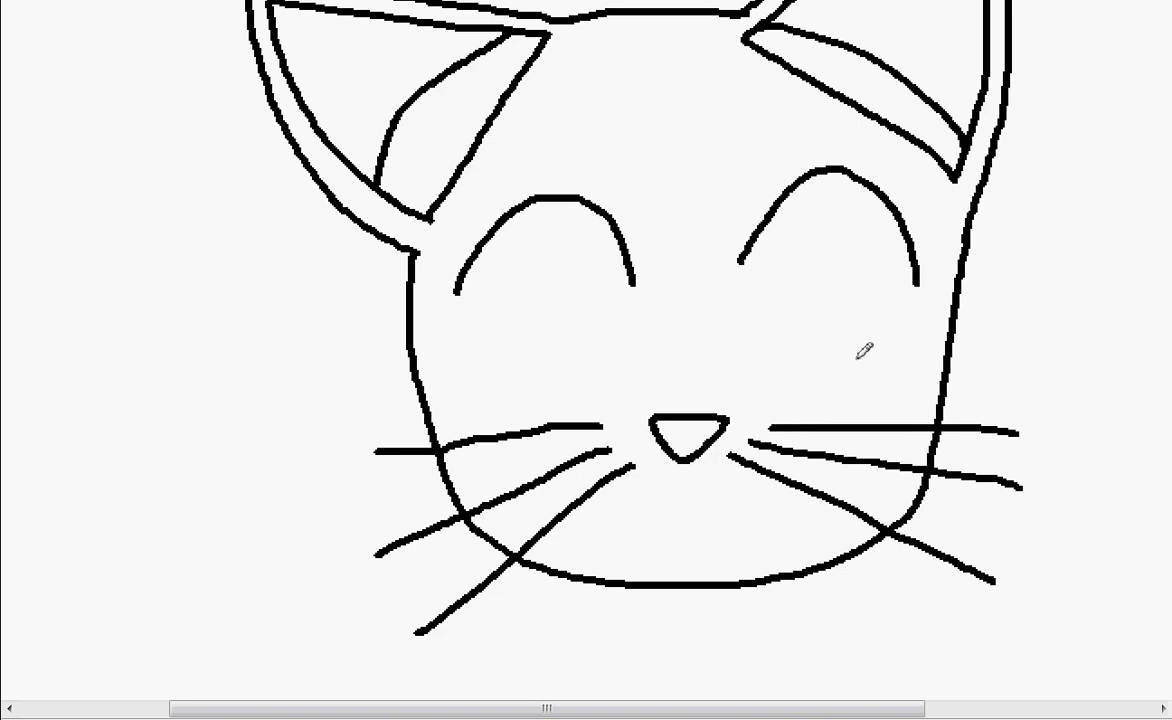
drag(765, 395, 885, 398)
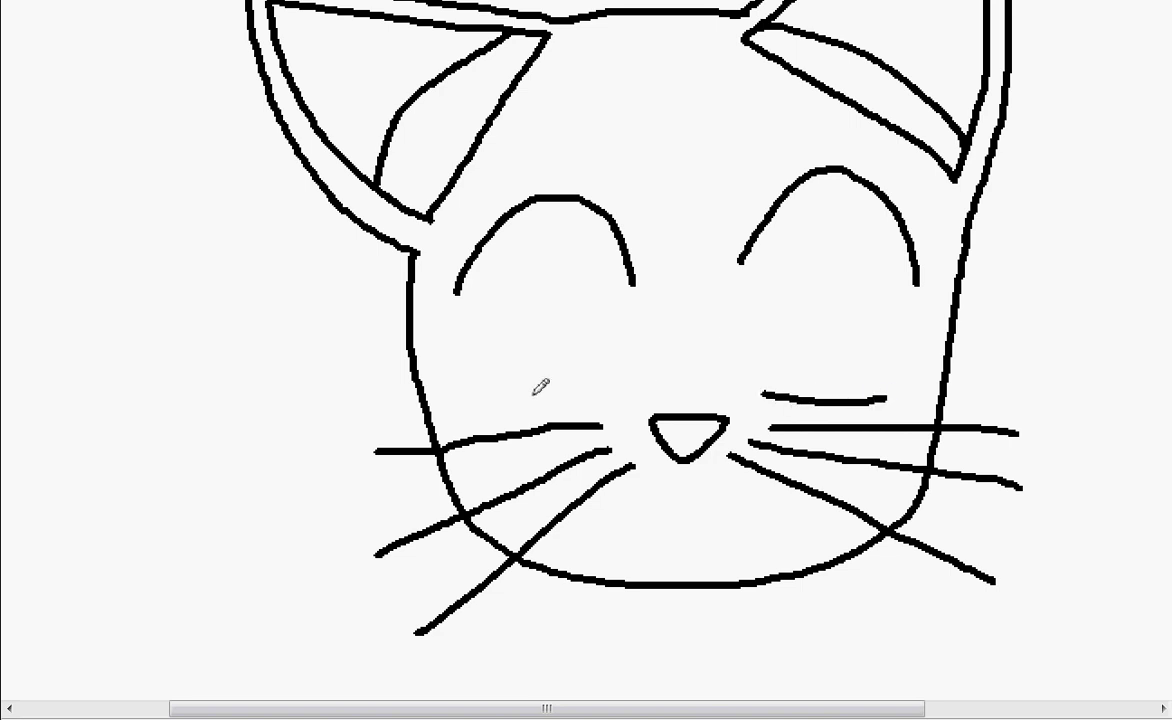
drag(480, 410, 607, 386)
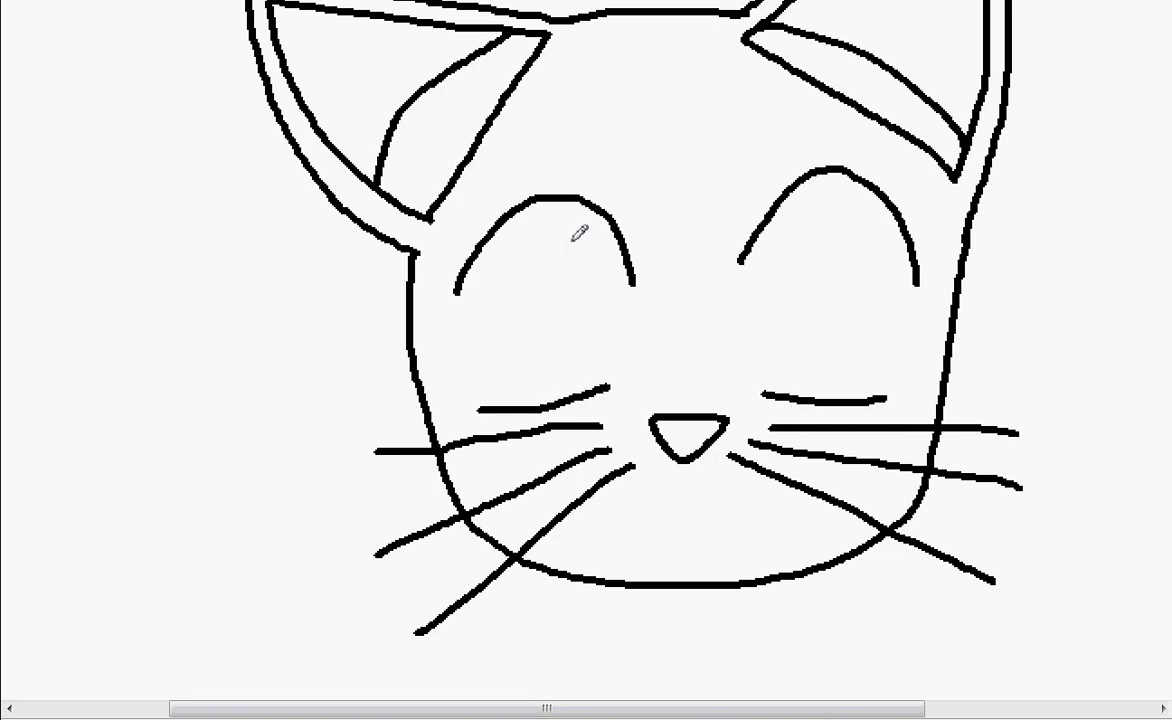
Outline a slit pupil in each eye and fill both solid black
drag(570, 236, 592, 372)
drag(796, 224, 794, 372)
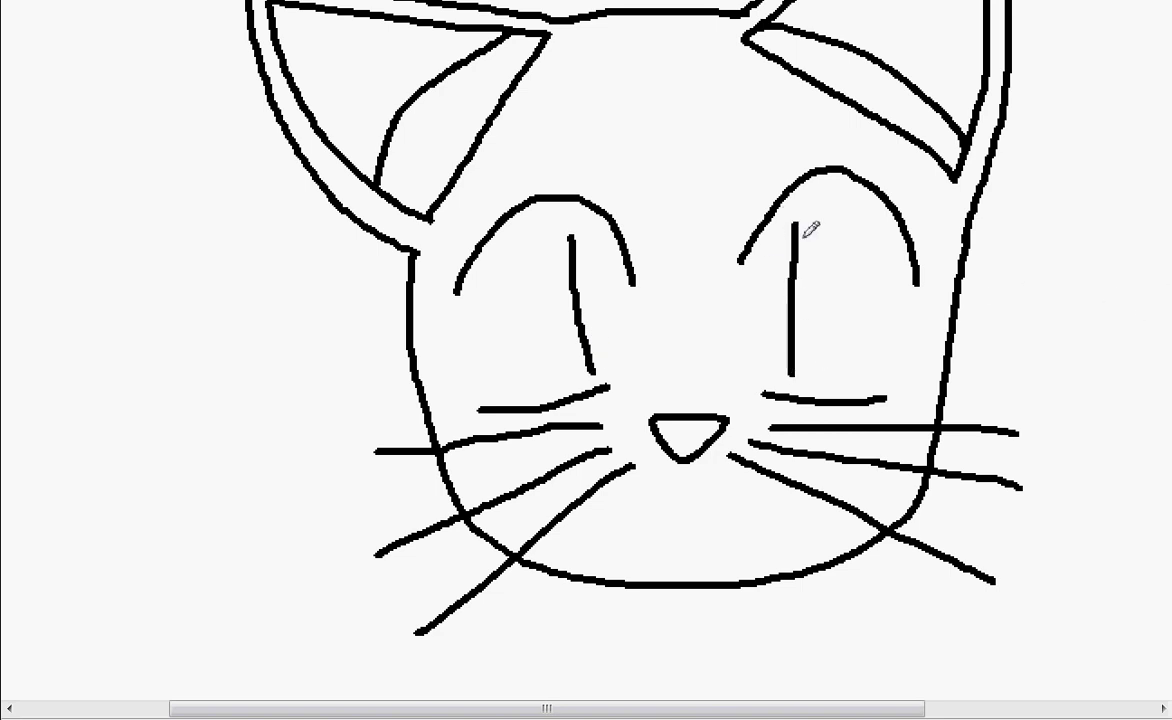
mouse_move(797, 222)
mouse_down()
mouse_move(813, 198)
mouse_move(828, 368)
mouse_move(790, 378)
mouse_up()
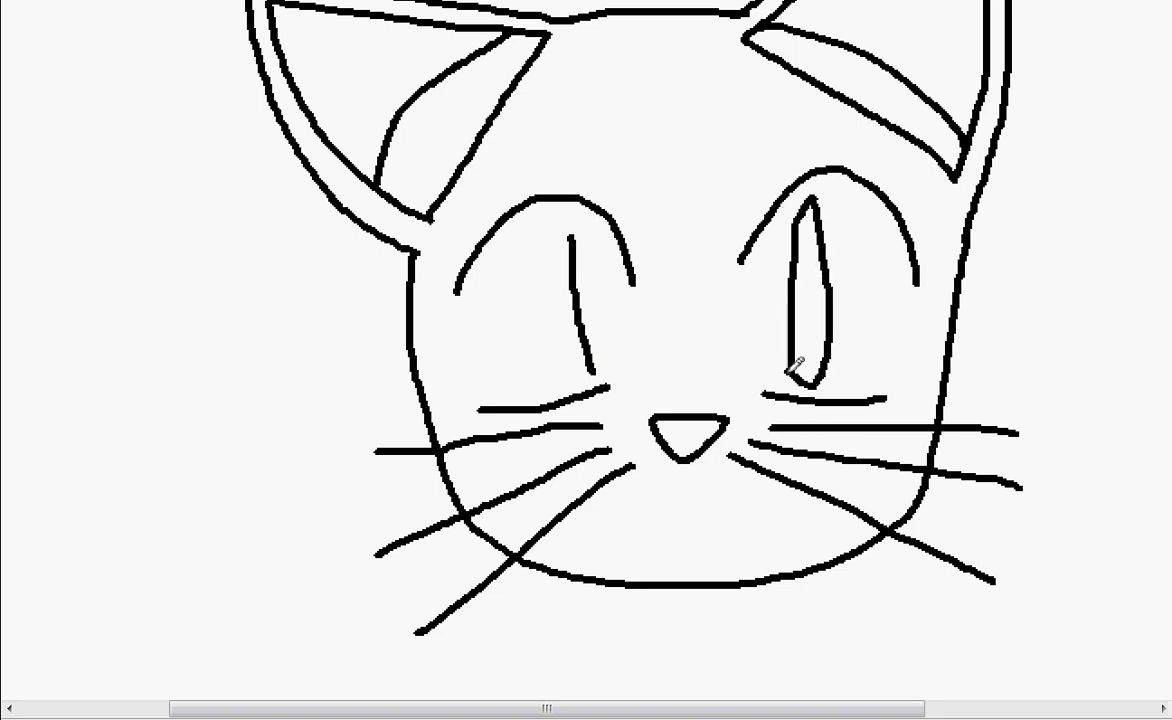
mouse_move(577, 238)
mouse_down()
mouse_move(550, 262)
mouse_move(542, 365)
mouse_move(590, 371)
mouse_up()
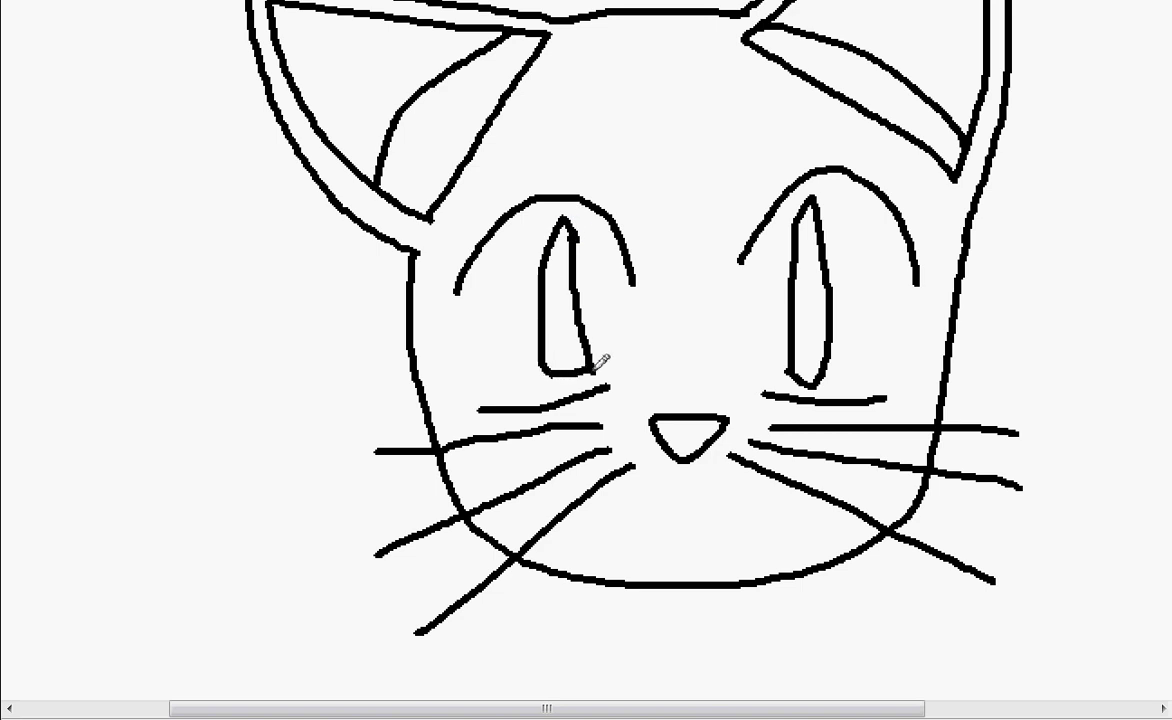
click(556, 325)
click(805, 312)
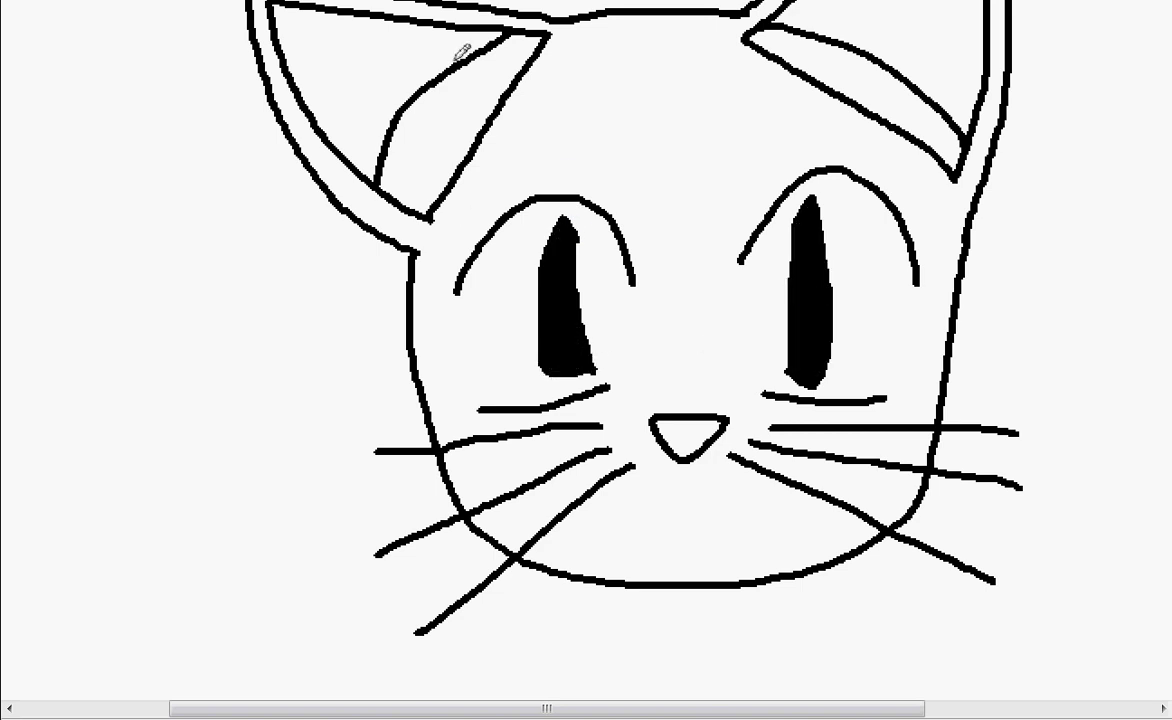
Draw the two-curve 'w' mouth under the nose and zoom out to view the whole cat
scroll(990, 300, down, 3)
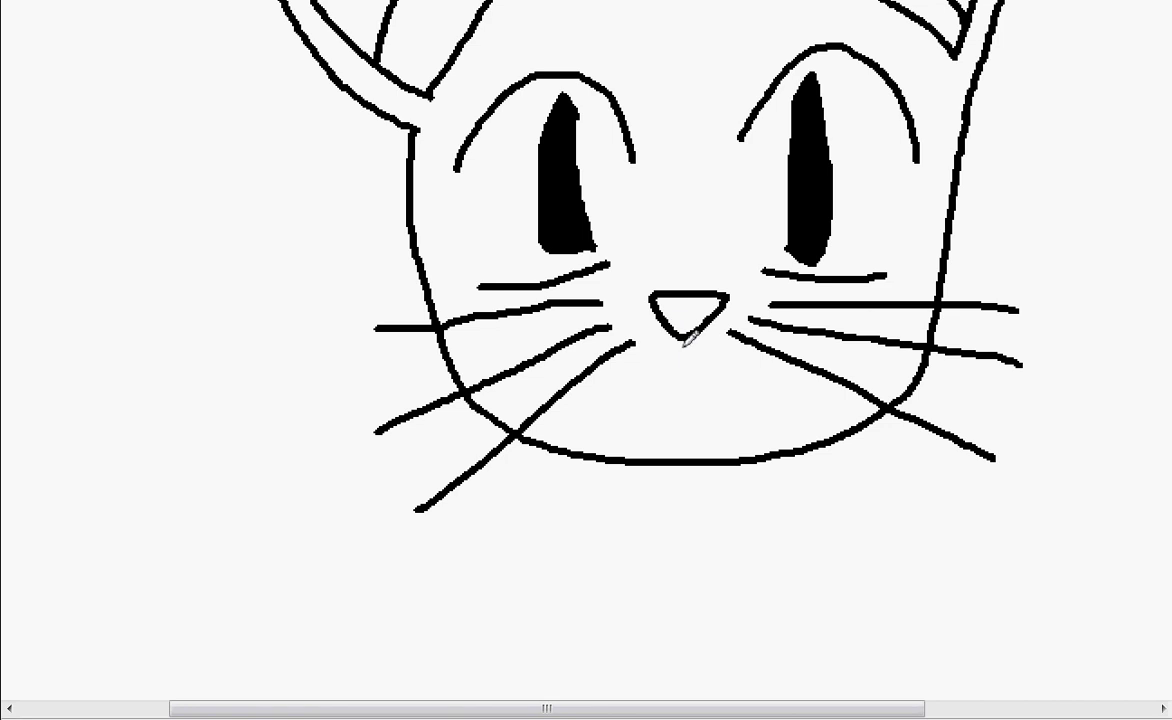
mouse_move(690, 378)
mouse_down()
mouse_move(730, 405)
mouse_move(768, 372)
mouse_up()
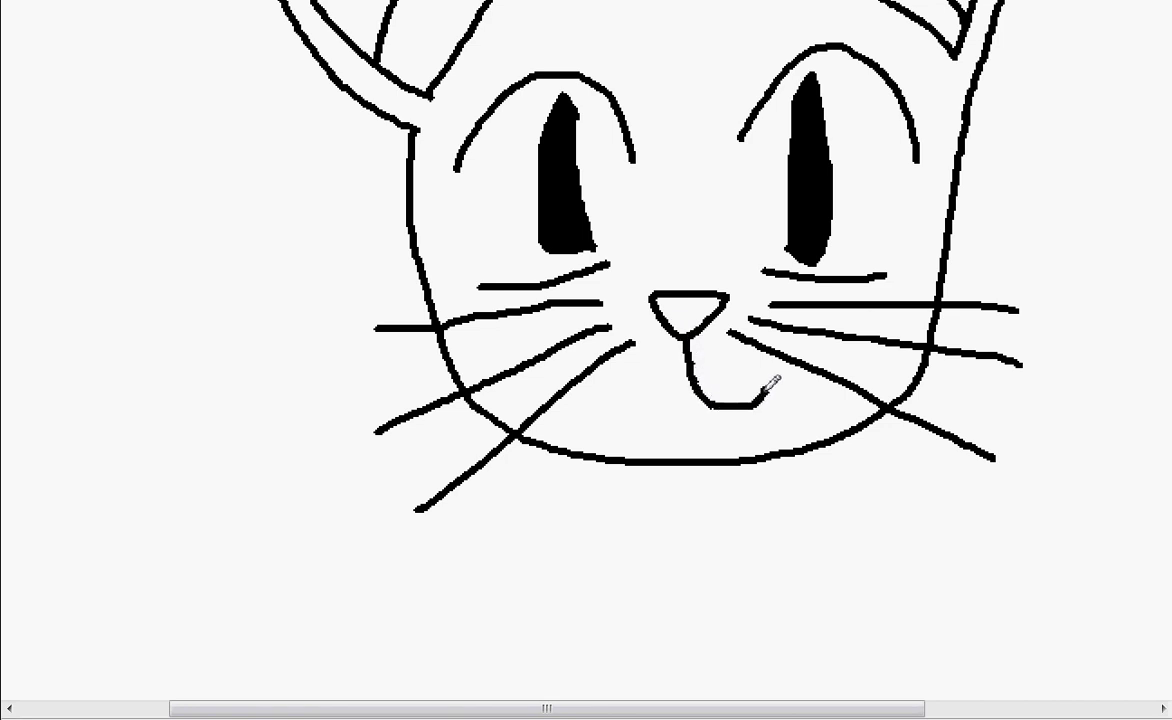
drag(604, 383, 690, 398)
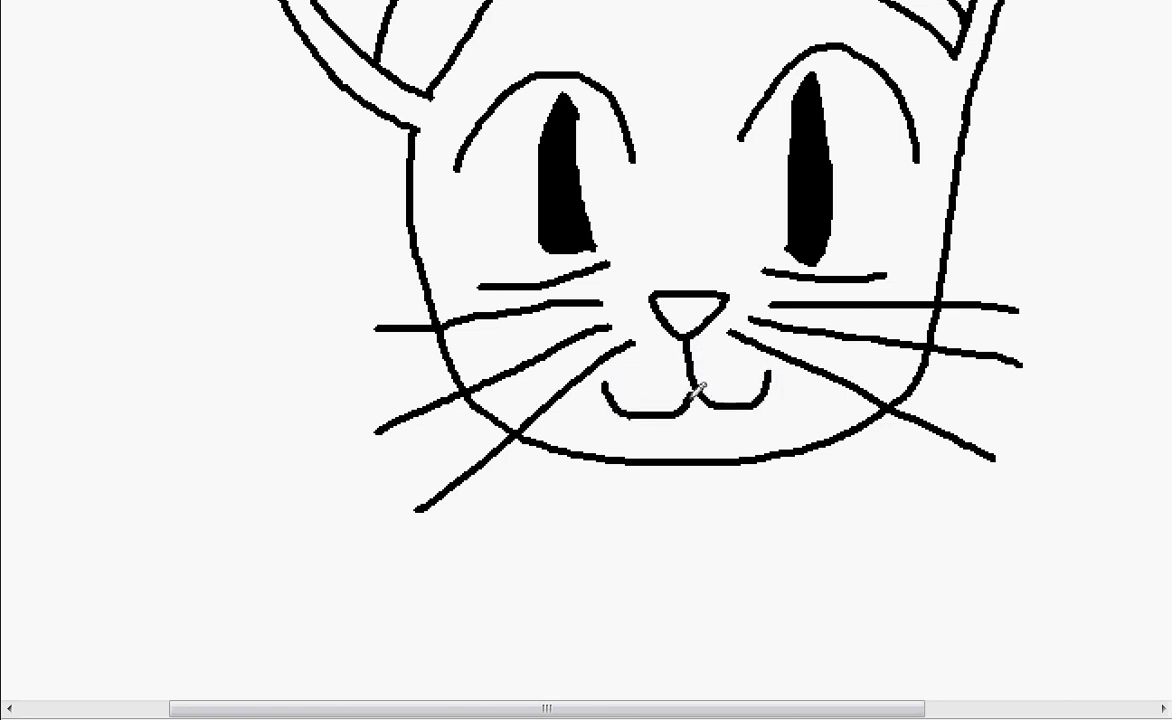
key(ctrl+Page_Down)
key(ctrl+Page_Down)
key(ctrl+Page_Down)
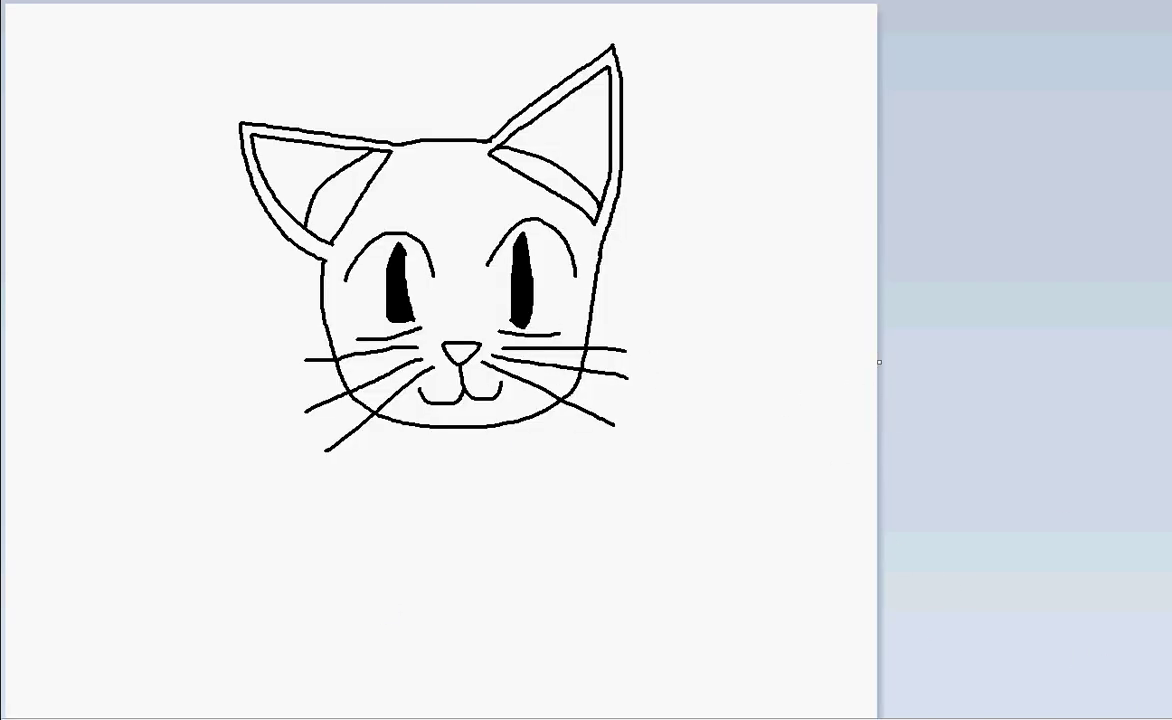
Fill the face light grey and the inner ear triangles dark grey, then zoom in on the eyes
click(449, 190)
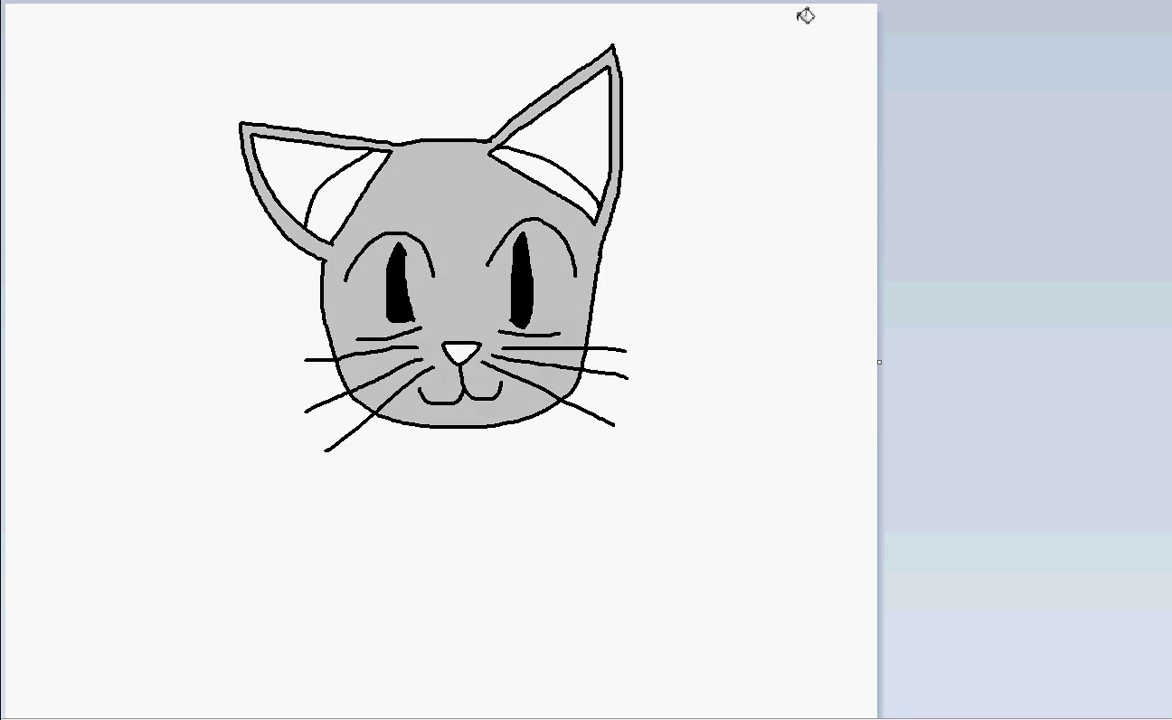
click(560, 180)
click(570, 115)
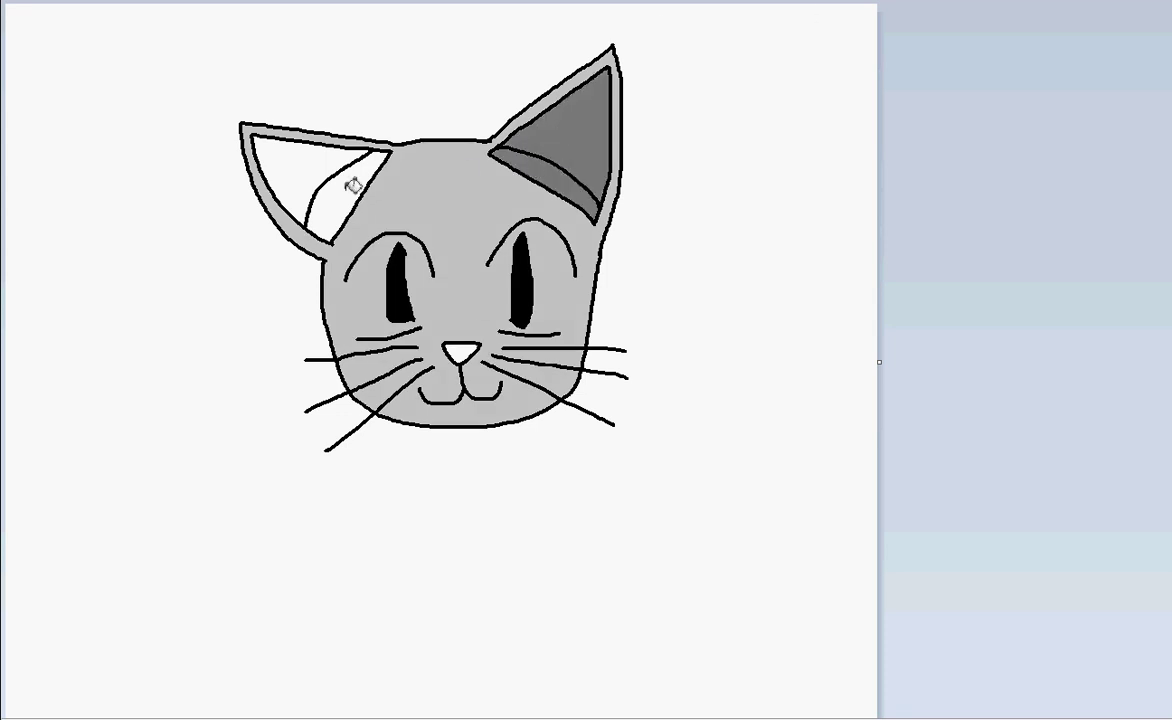
click(342, 196)
click(285, 165)
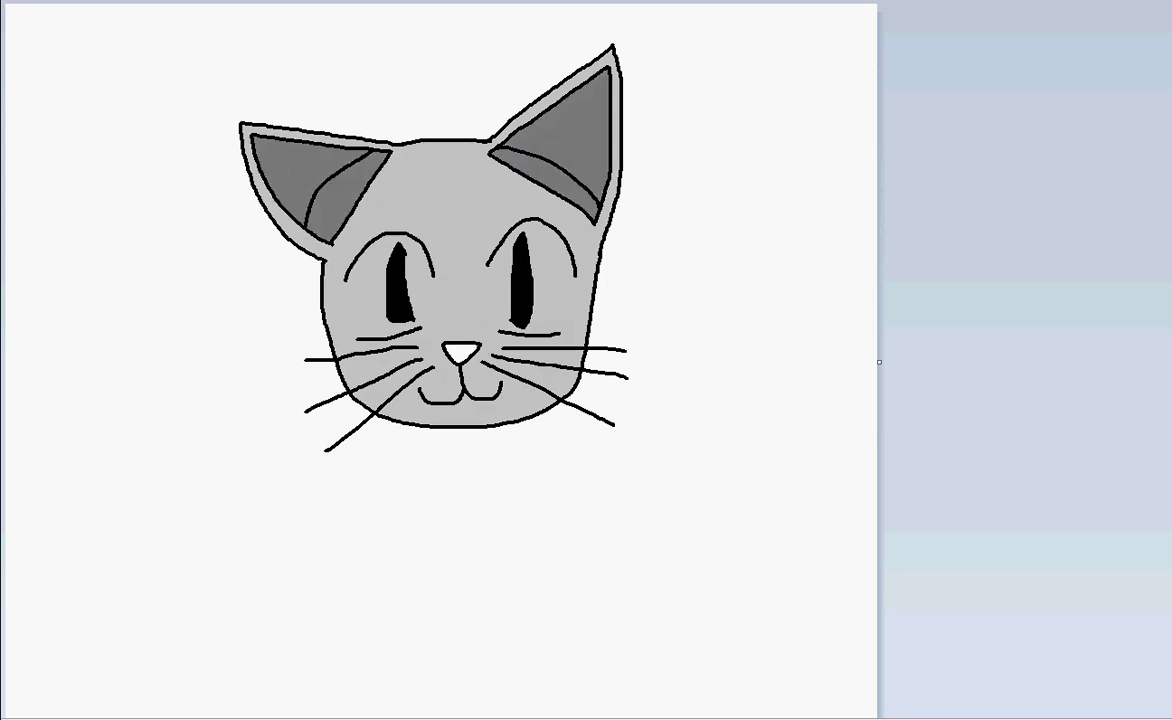
click(560, 180)
click(338, 198)
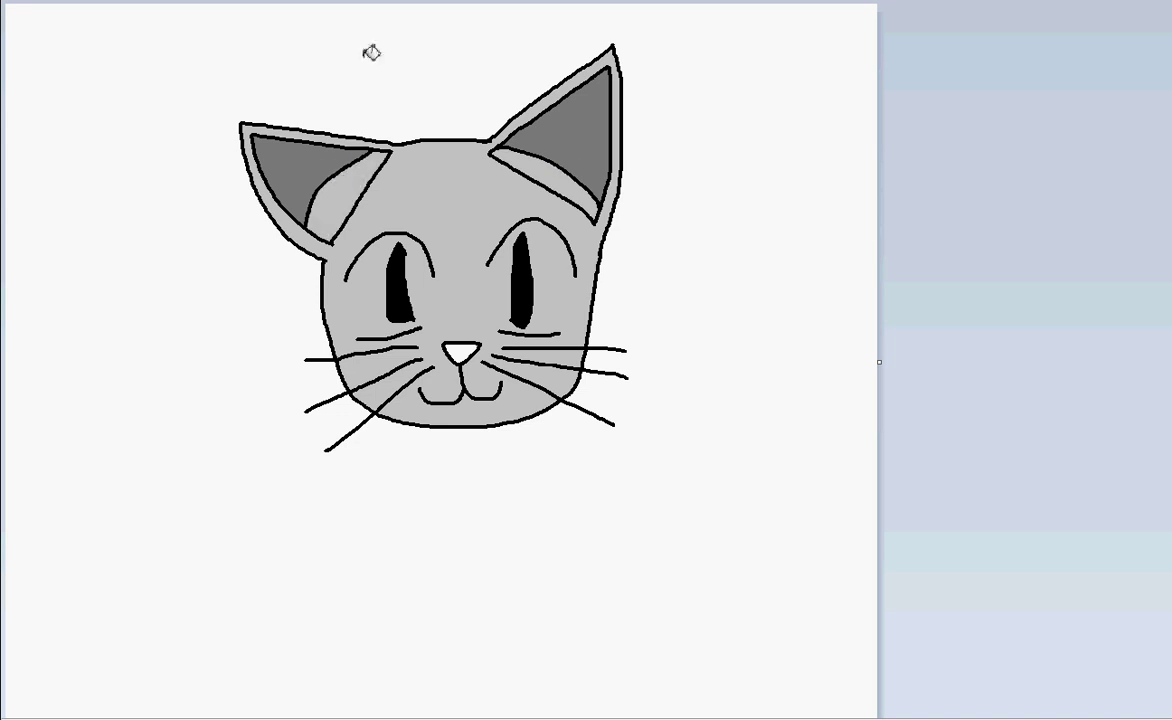
click(504, 273)
click(522, 470)
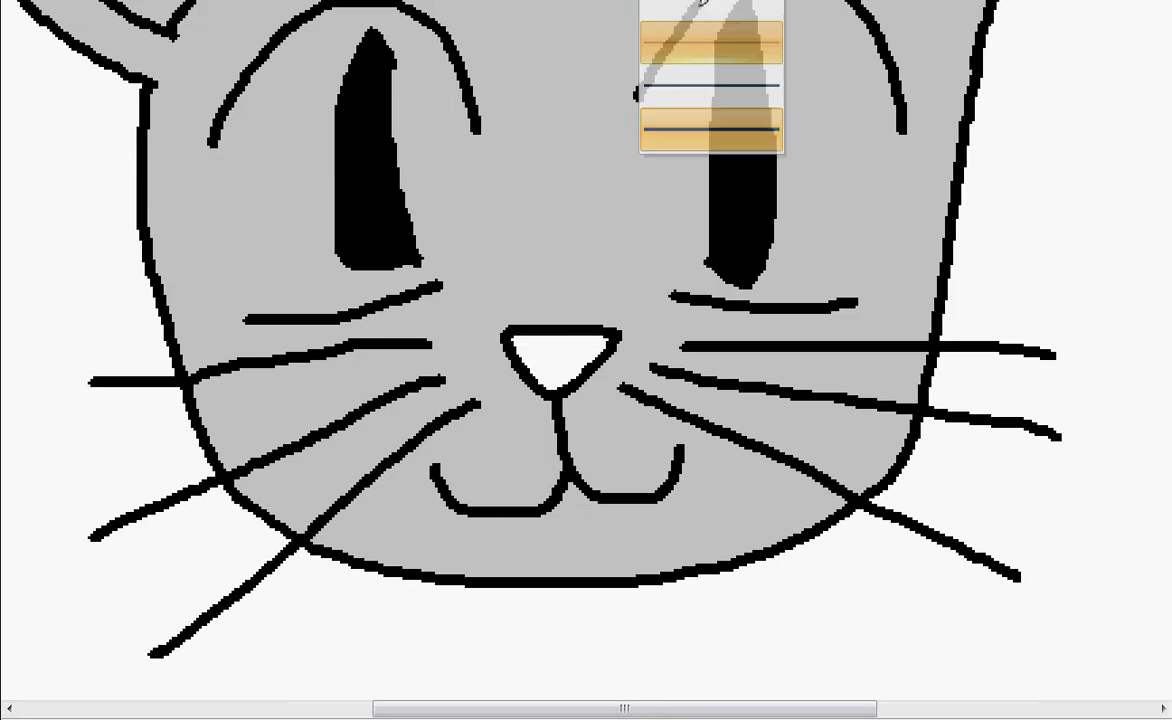
Draw the inner and outer side lines of both eyes, joining each arch to its lower lid
drag(210, 138, 258, 316)
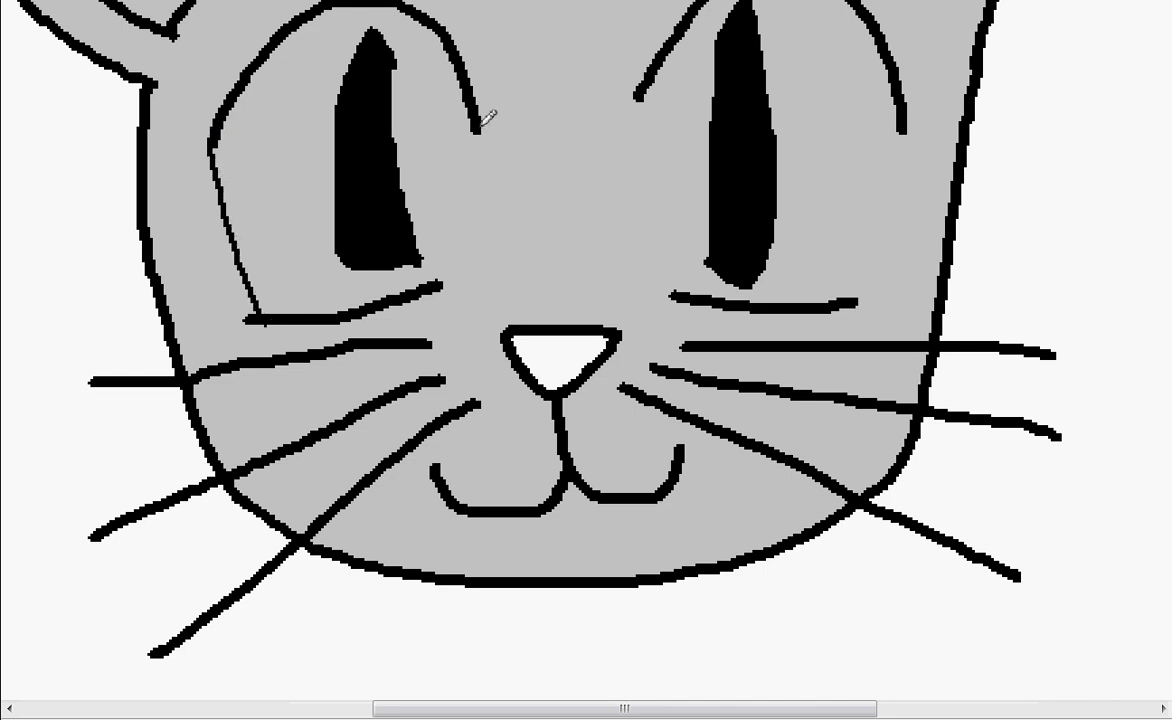
drag(478, 127, 452, 283)
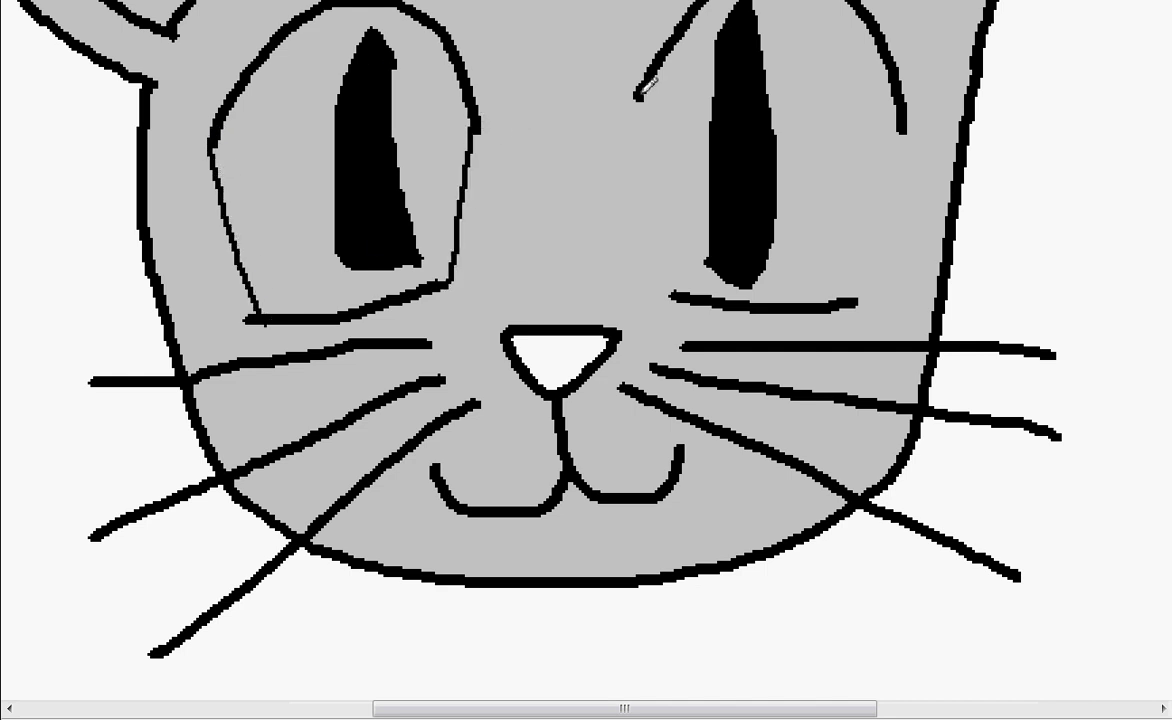
drag(640, 95, 668, 297)
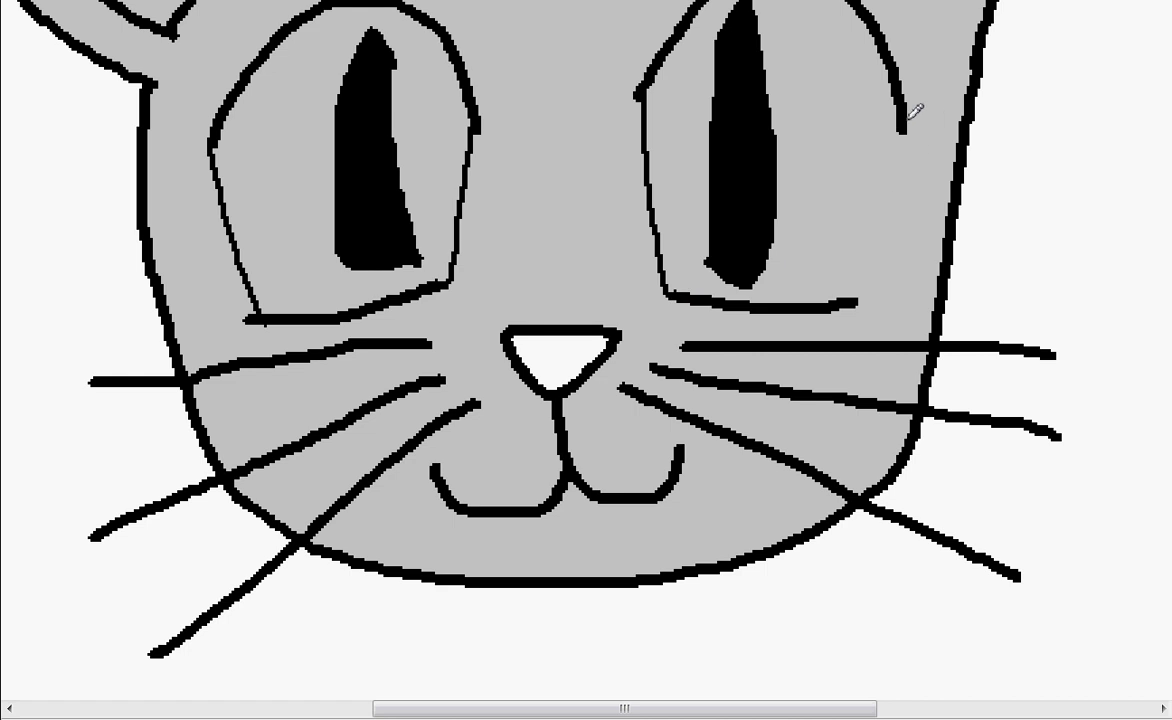
drag(906, 122, 858, 290)
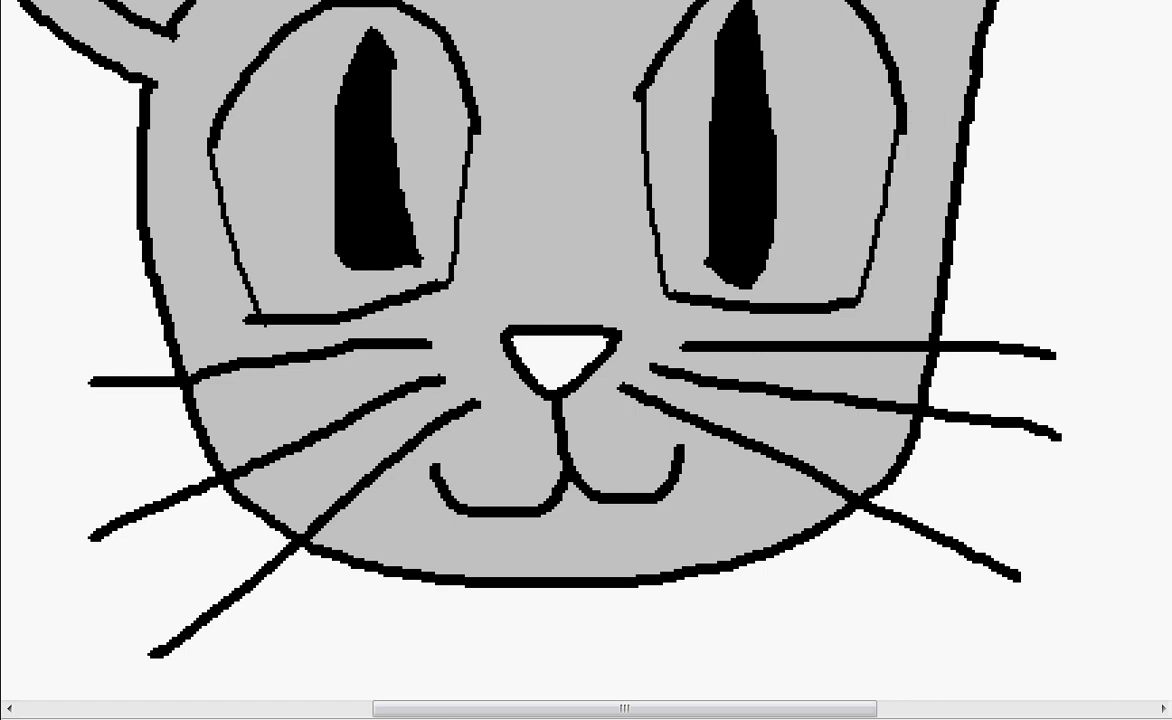
Fill both eyes light blue, then recolour them a deeper blue
click(805, 50)
click(265, 162)
click(740, 124)
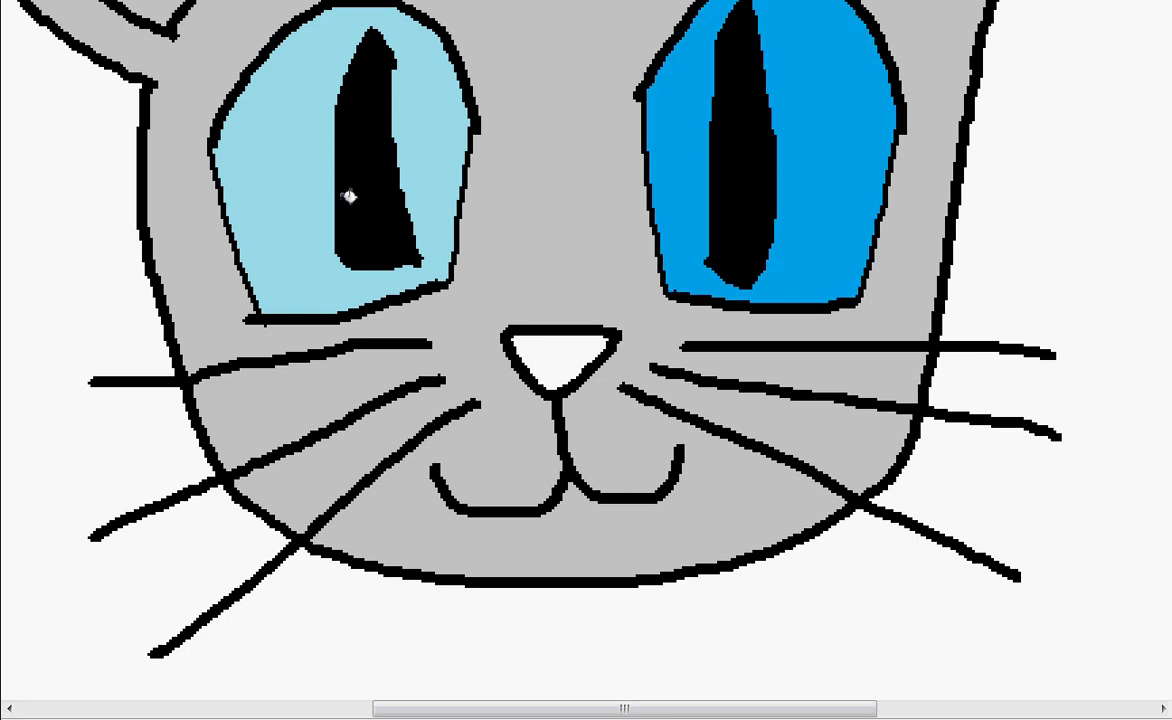
click(298, 190)
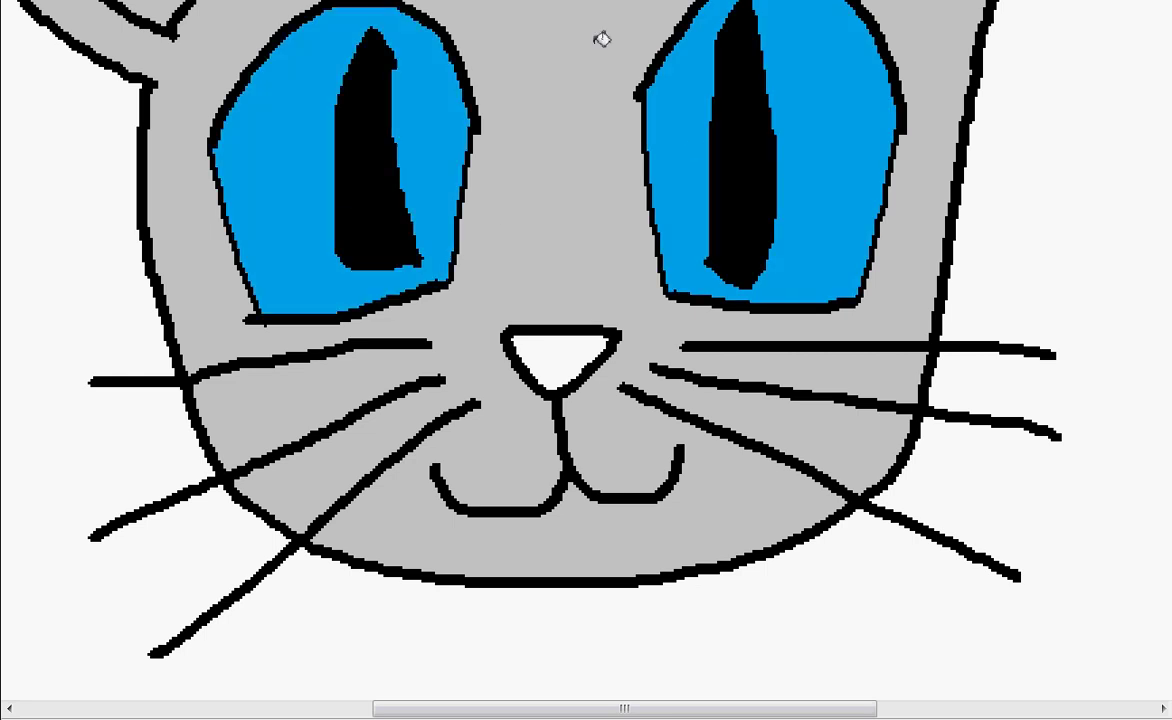
Fill the nose and both inner ear triangles black and the ear crescents dark grey
click(552, 355)
ctrl+scroll(858, 604, down, 2)
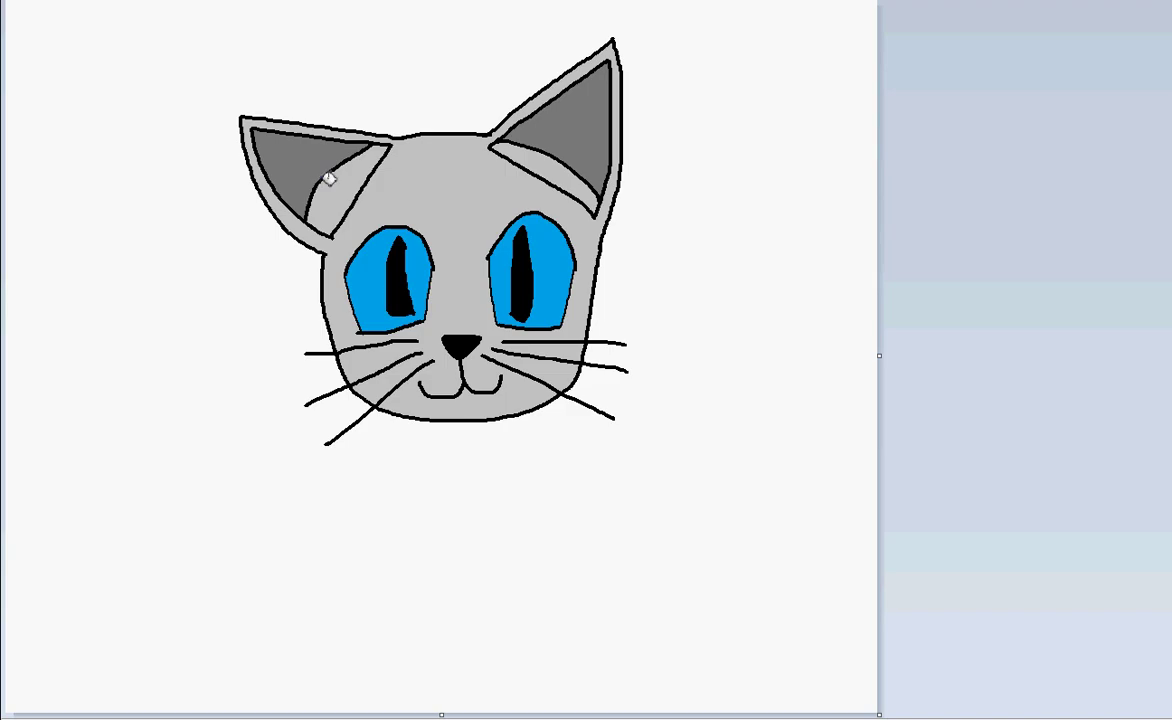
click(278, 140)
click(530, 114)
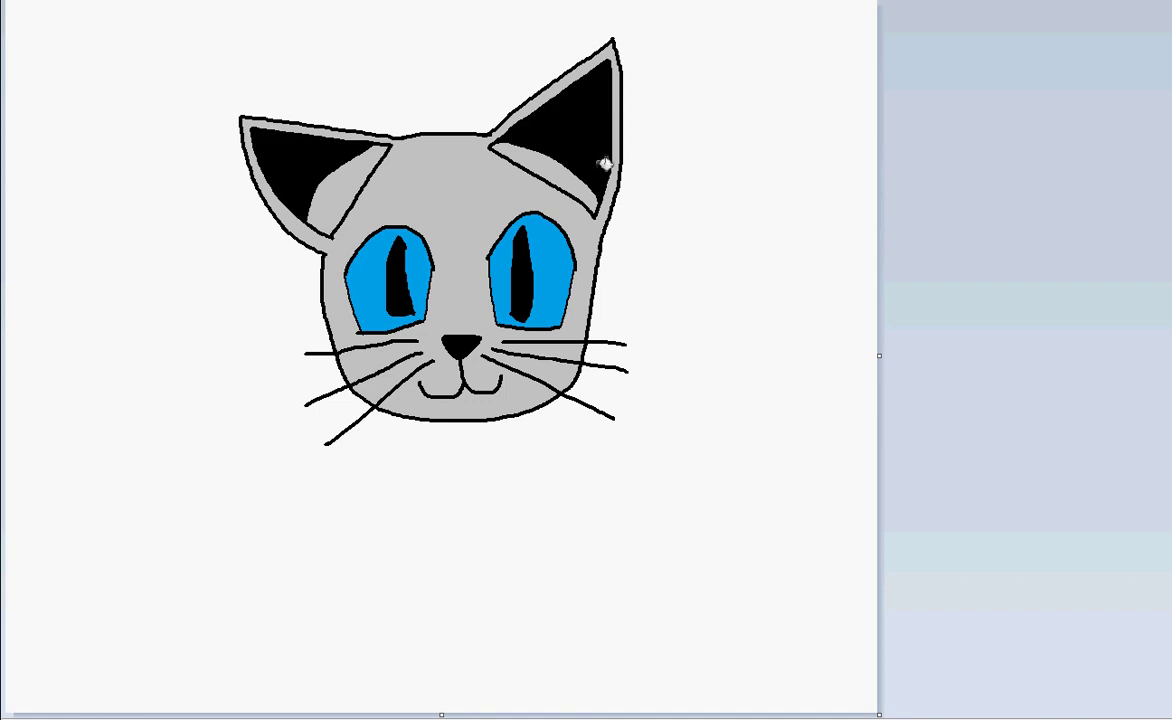
click(550, 162)
click(340, 170)
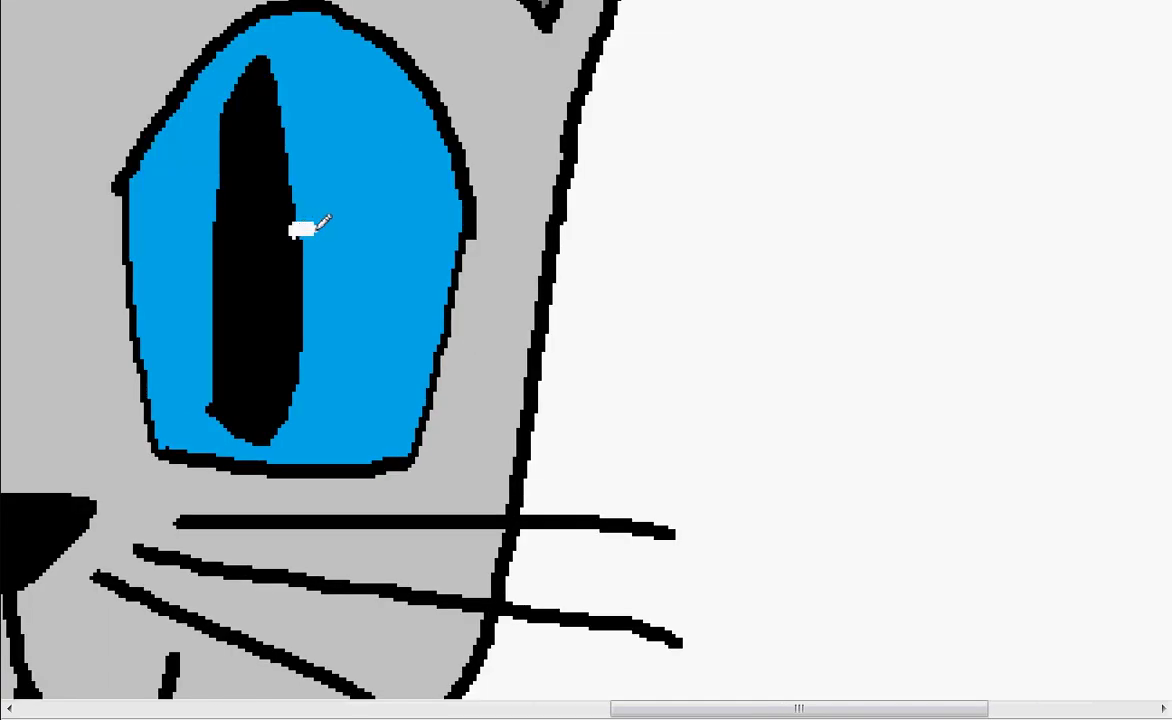
Zoom in, draw short white Pencil dashes as pupil highlights, and scroll back
drag(746, 708, 545, 708)
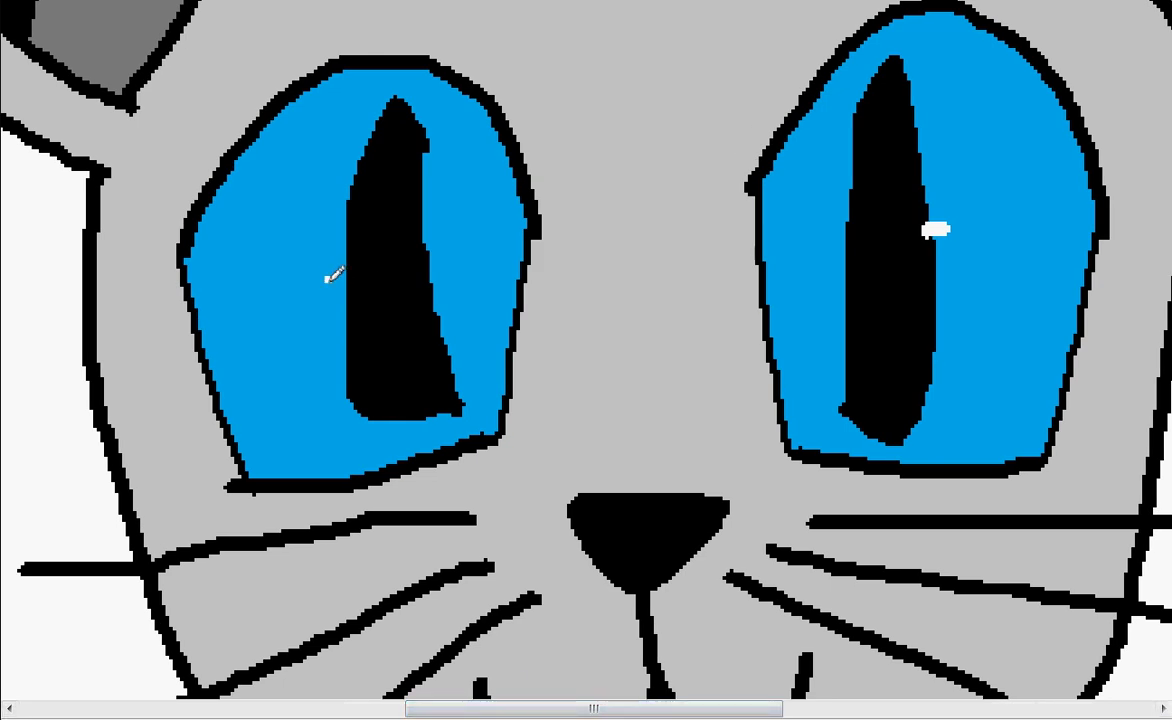
drag(328, 272, 350, 270)
scroll(340, 272, down, 2)
scroll(340, 272, down, 1)
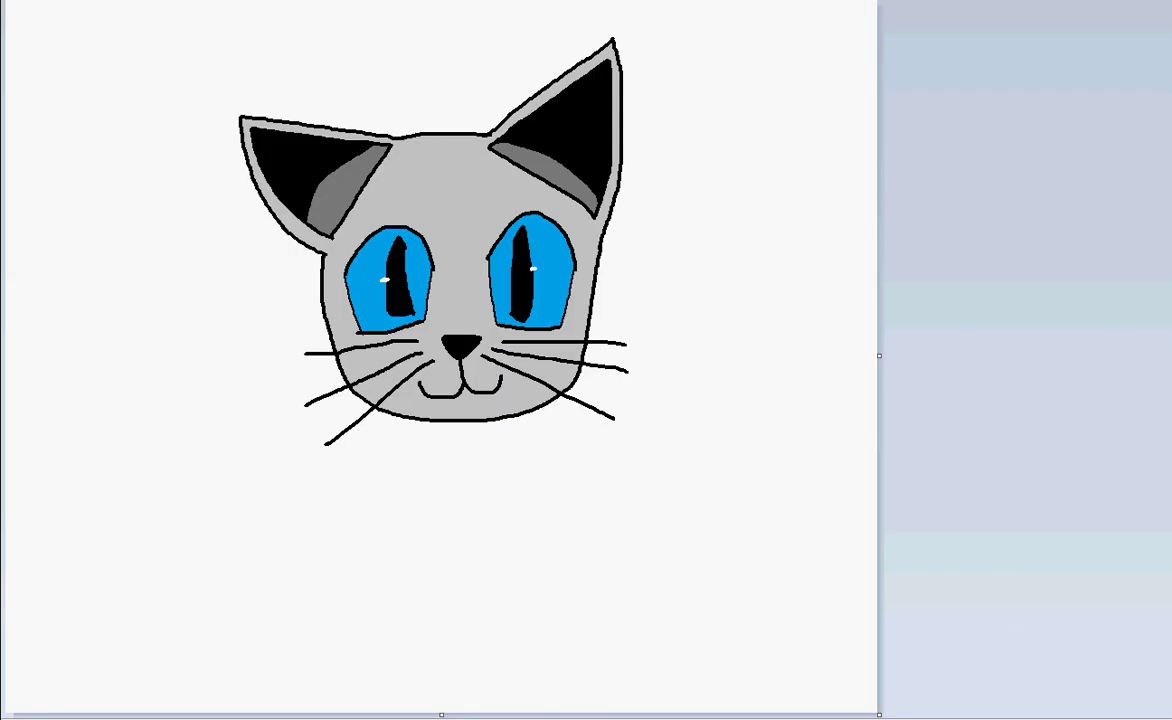